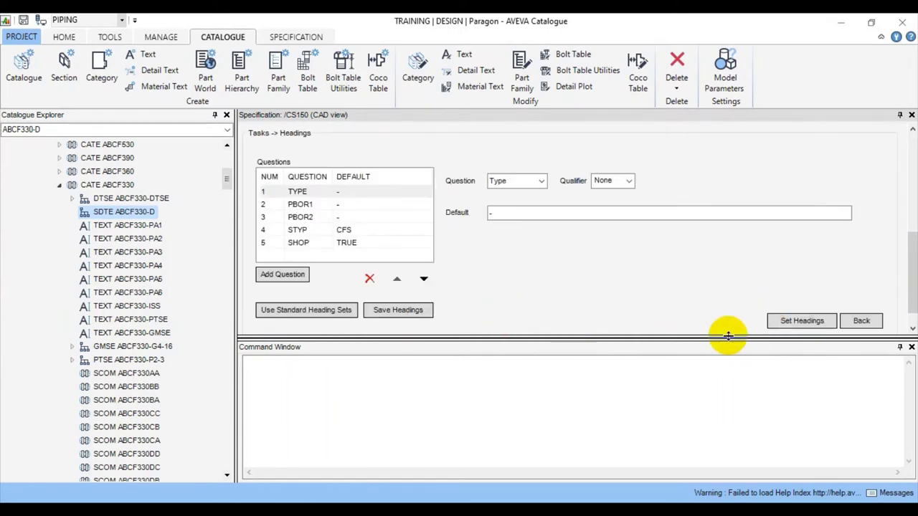
# - Start adding new items to the COUP heading and search the catalogue for categories whose CSTA is like *ANSI*
pyautogui.click(868, 321)
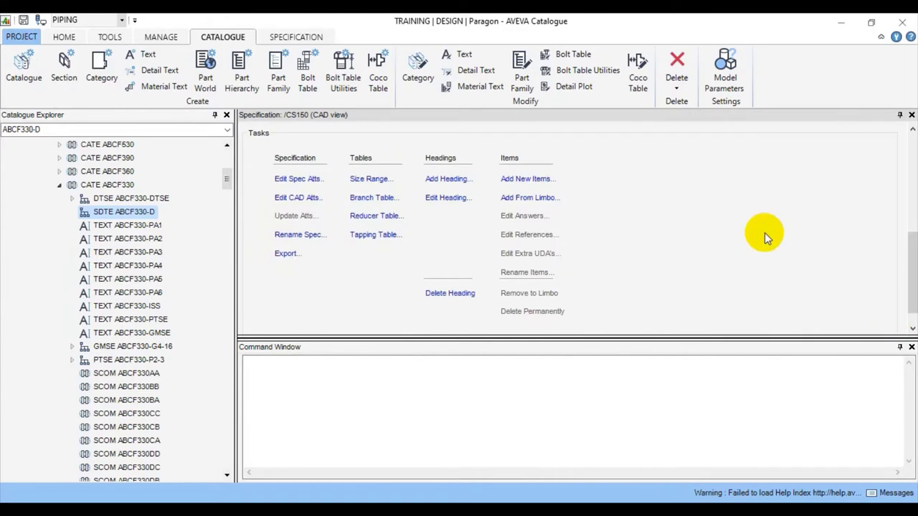
pyautogui.click(543, 179)
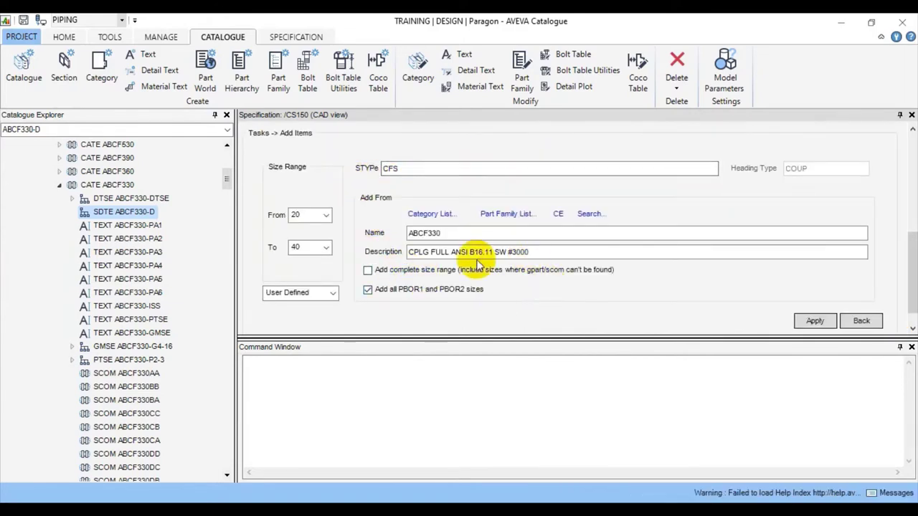
pyautogui.click(589, 216)
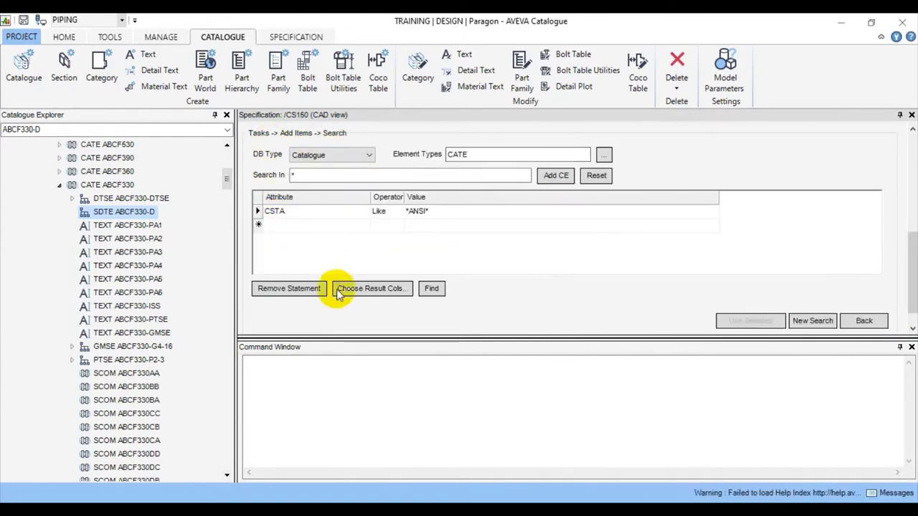
pyautogui.click(434, 289)
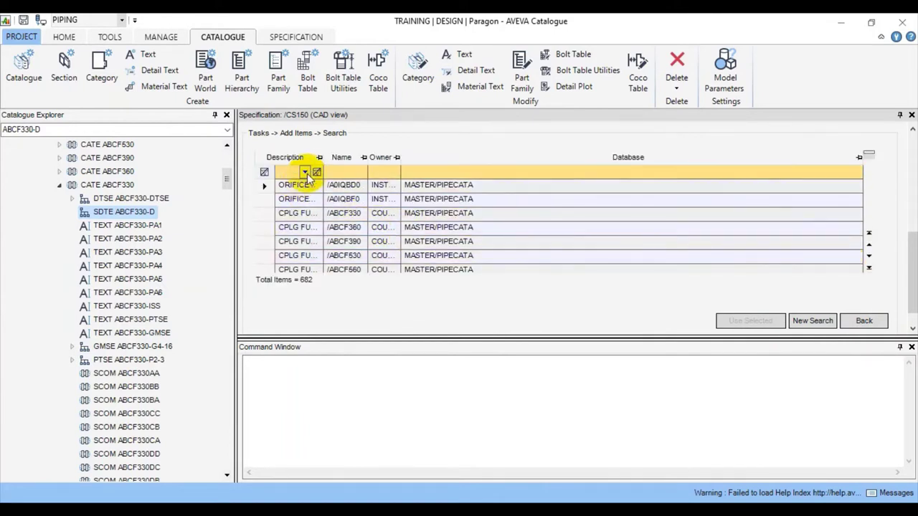
pyautogui.moveTo(323, 158); pyautogui.dragTo(479, 157)
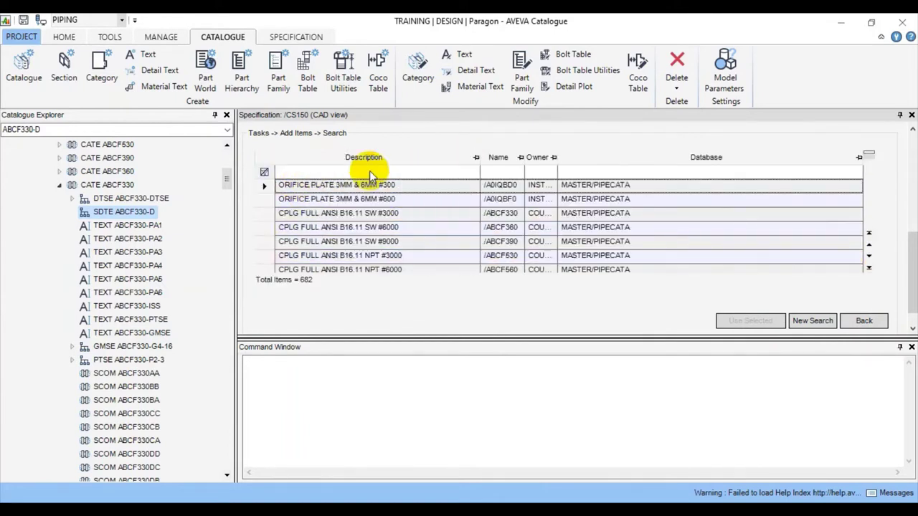
pyautogui.click(330, 173)
pyautogui.write('cpl')
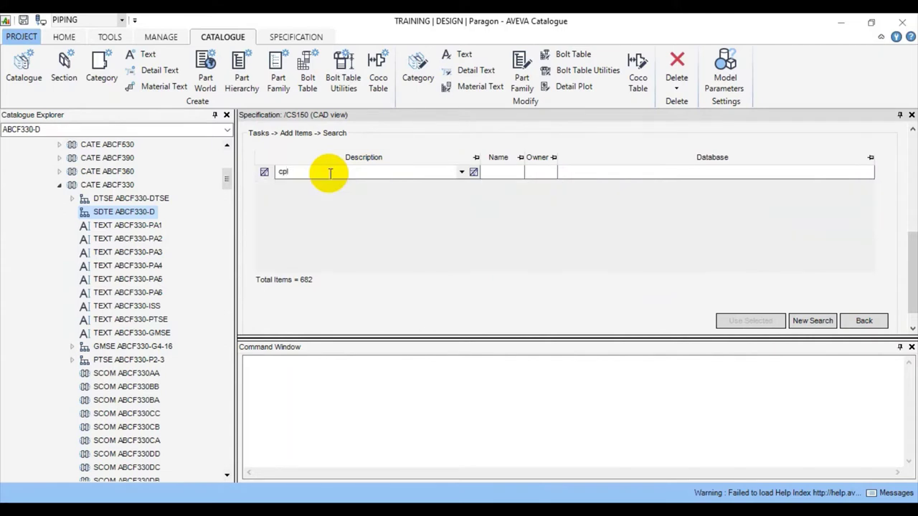
pyautogui.press('BackSpace')
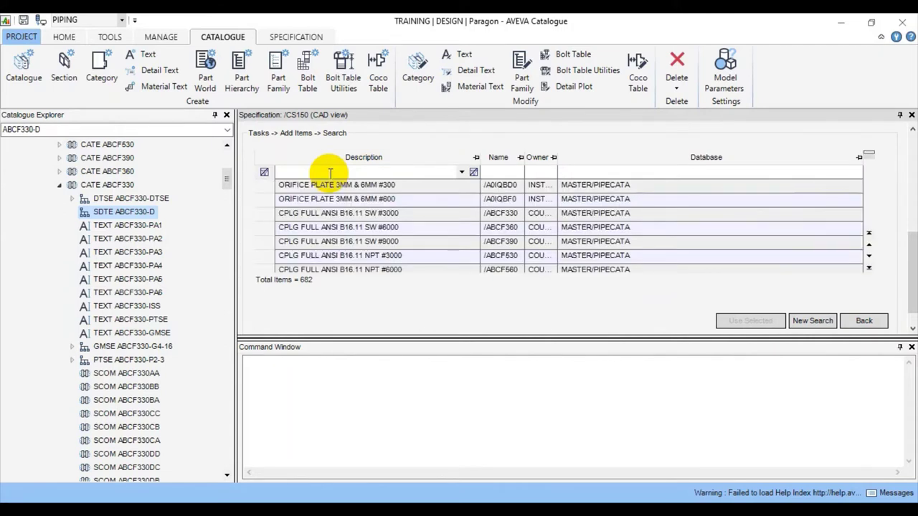
# - Use the category ABCF330, CPLG FULL ANSI B16.11 SW #3000, as the source for the new coupling items
pyautogui.click(374, 214)
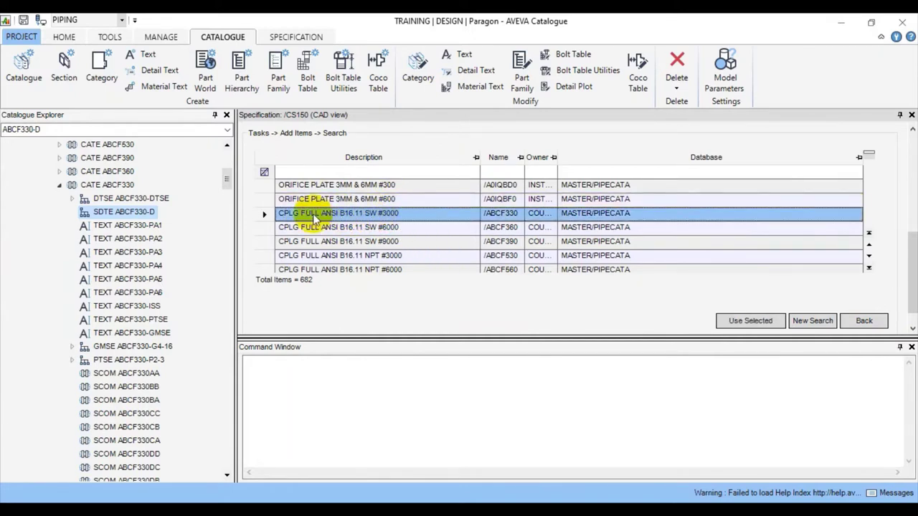
pyautogui.click(746, 323)
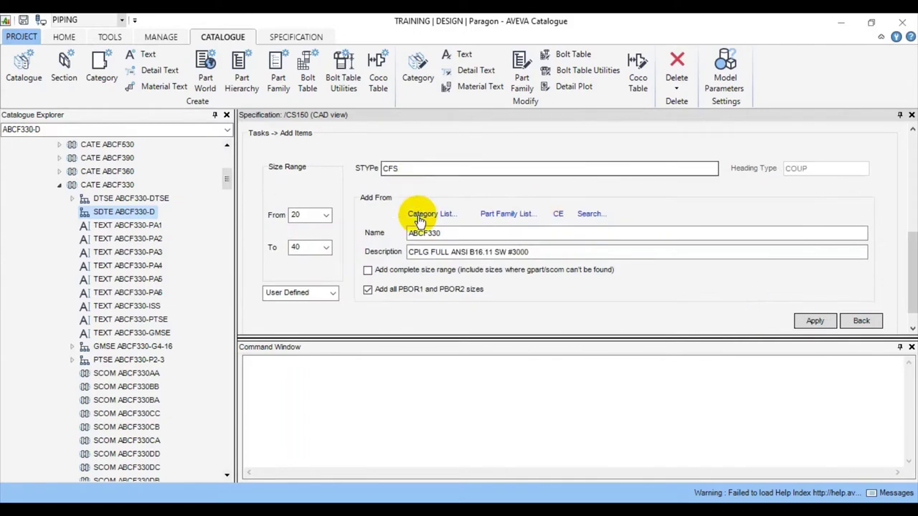
pyautogui.click(452, 236)
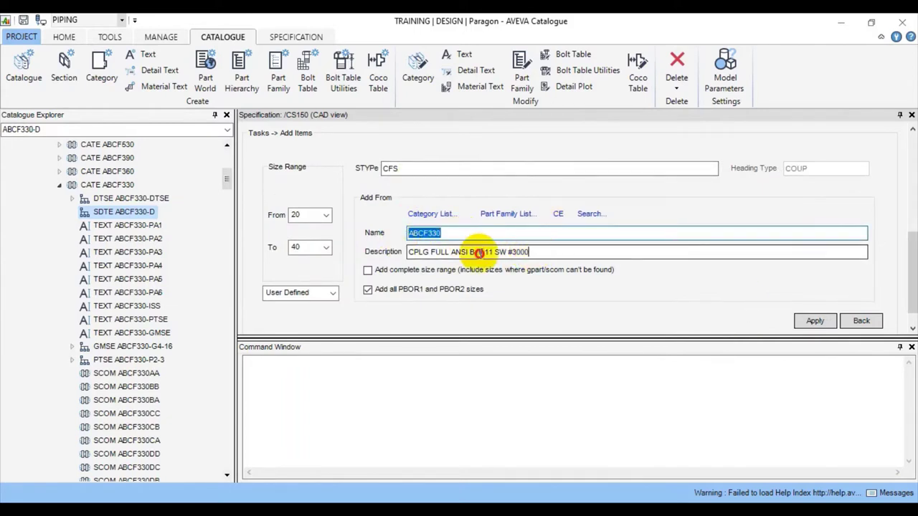
pyautogui.press('Tab')
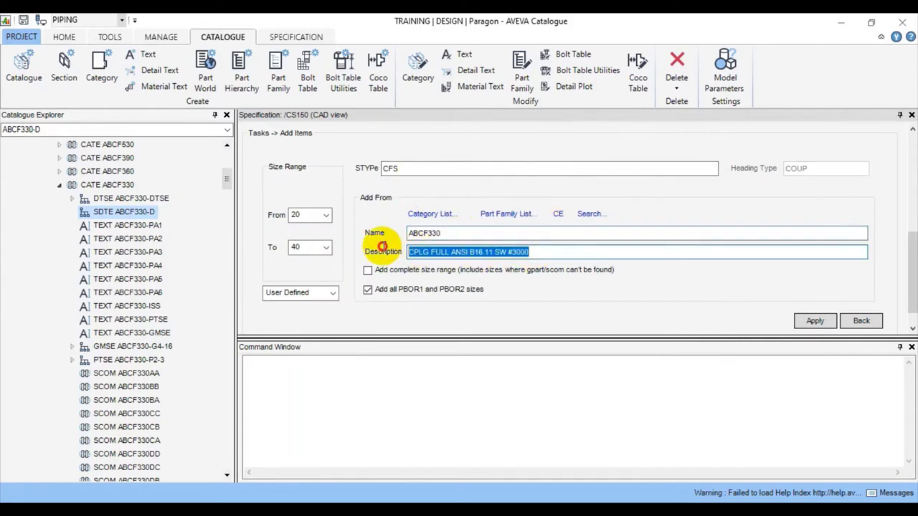
# - Add the CFS coupling items for sizes 20 to 40, including all PBOR1 and PBOR2 sizes
pyautogui.click(368, 291)
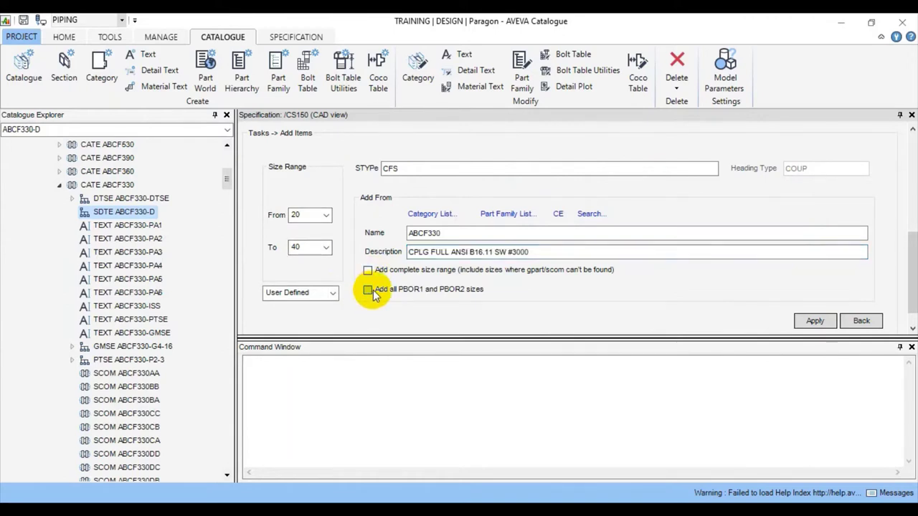
pyautogui.click(370, 291)
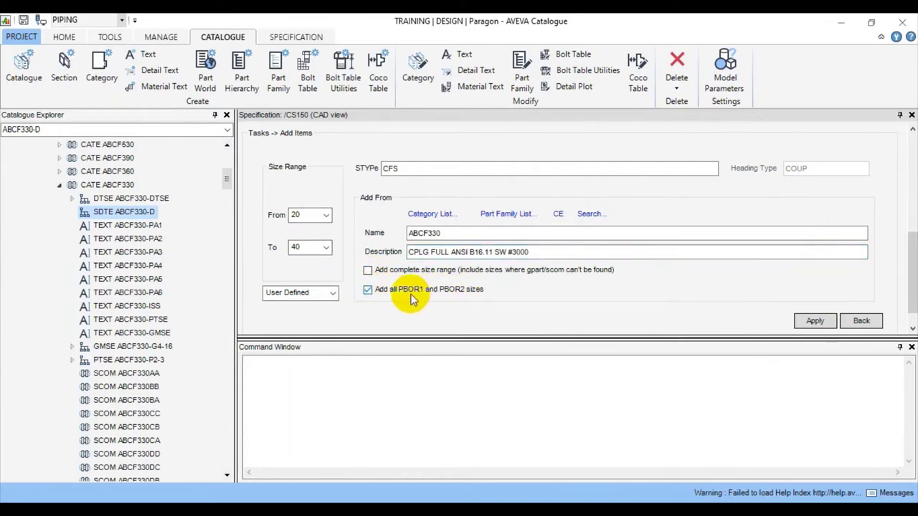
pyautogui.click(823, 321)
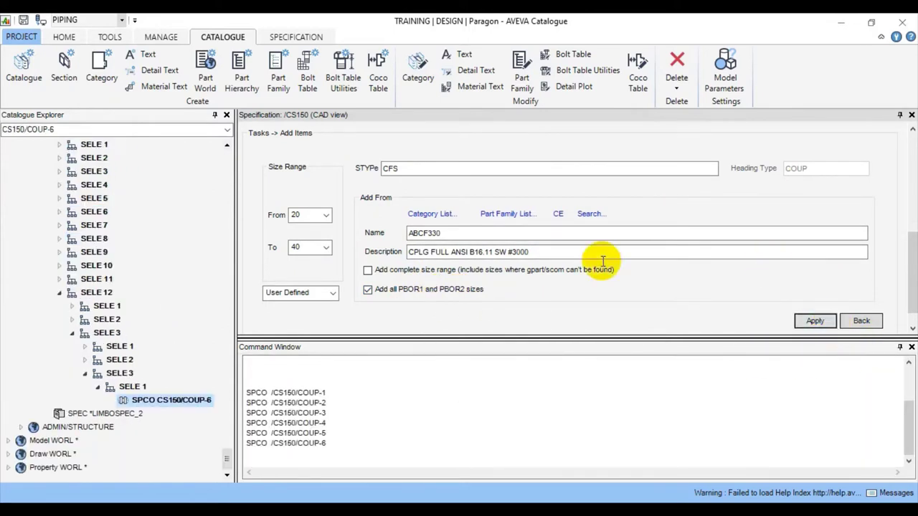
pyautogui.click(857, 322)
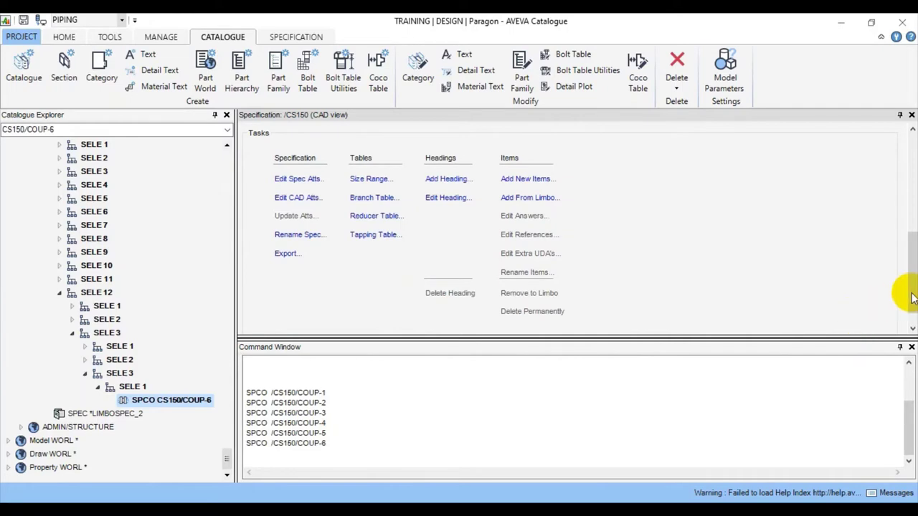
# - Select all the new coupling items in the CS150 specification and open their references for editing
pyautogui.moveTo(912, 297); pyautogui.dragTo(913, 179)
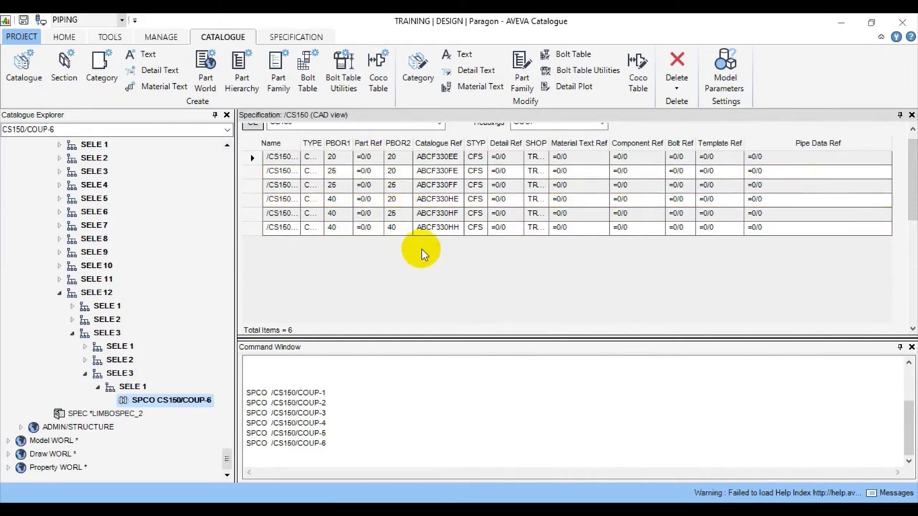
pyautogui.moveTo(908, 211); pyautogui.dragTo(905, 294)
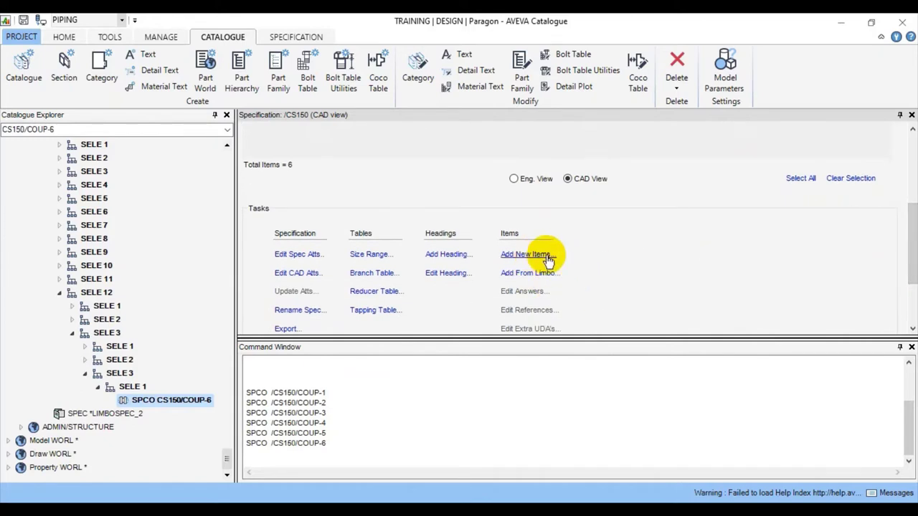
pyautogui.moveTo(914, 264)
pyautogui.mouseDown()
pyautogui.moveTo(906, 180)
pyautogui.moveTo(910, 247)
pyautogui.mouseUp()
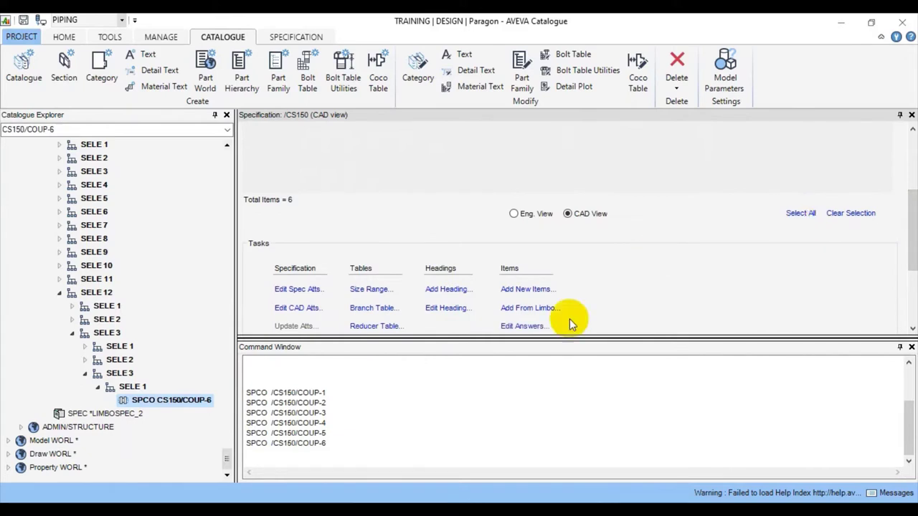
pyautogui.scroll(-2, 539, 326)
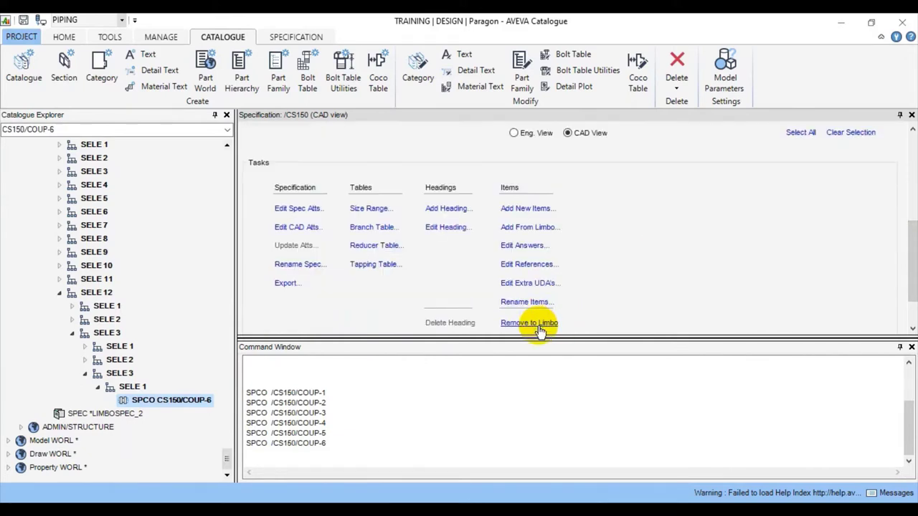
pyautogui.click(531, 265)
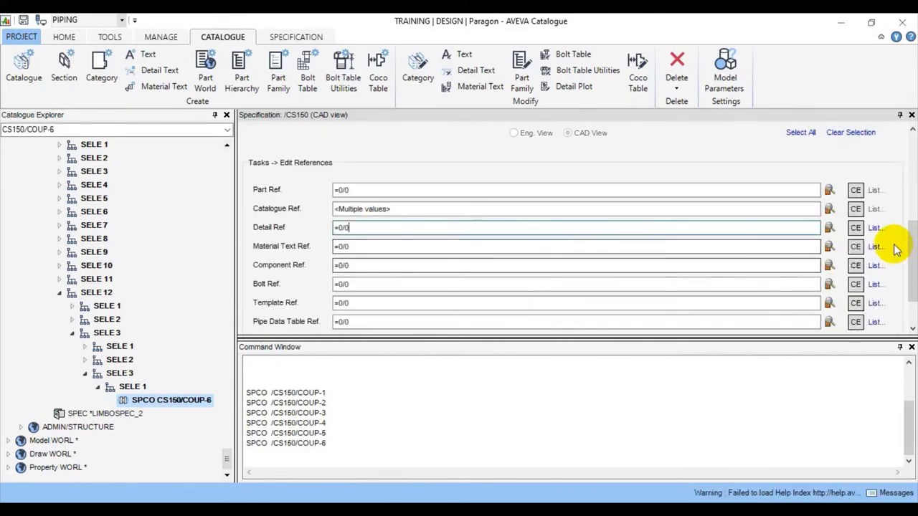
# - Filter the detail texts' RTEXT by CPLG and set the Detail Ref to ABCF330-D, CPLG FULL ANSI B16.11 SW #3000
pyautogui.click(875, 229)
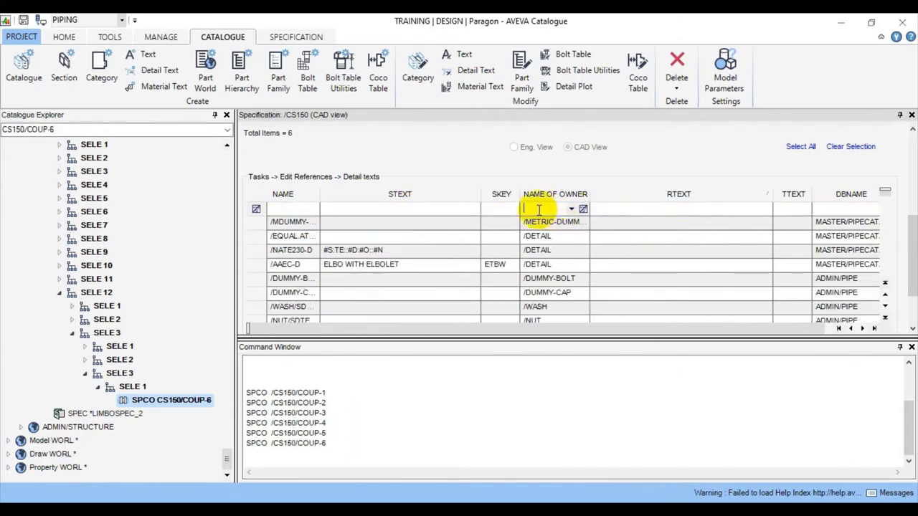
pyautogui.click(634, 210)
pyautogui.write('C')
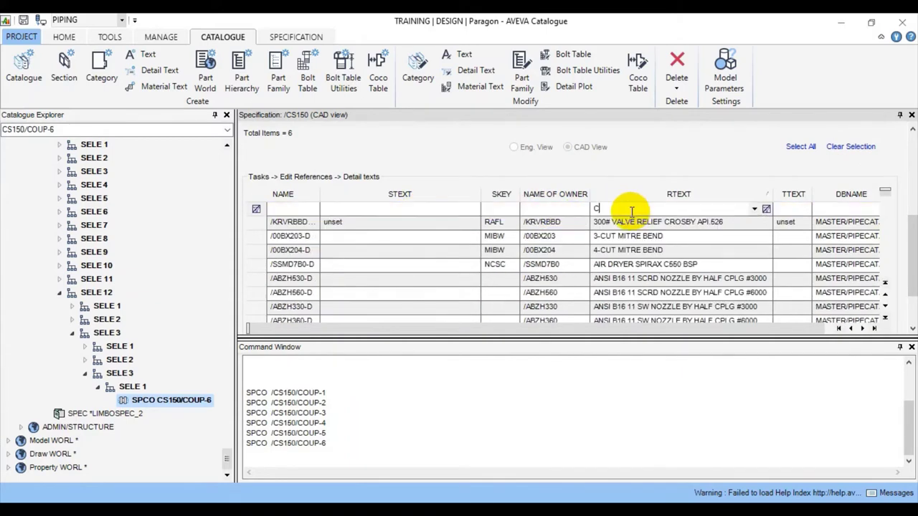
pyautogui.write('P')
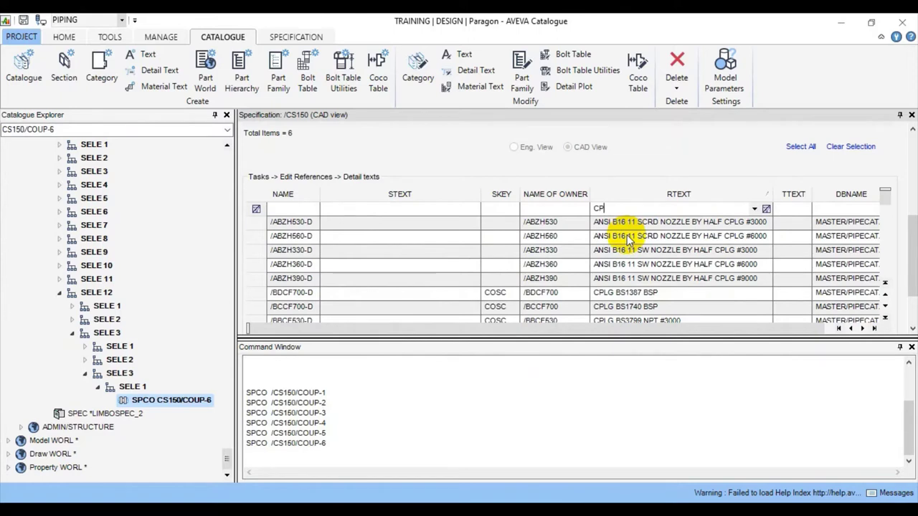
pyautogui.write('LG')
pyautogui.click(746, 307)
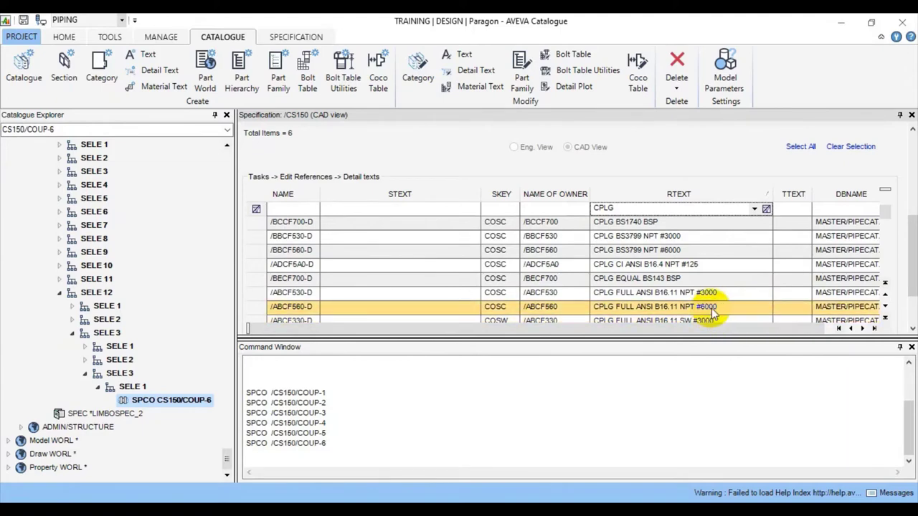
pyautogui.scroll(-1, 712, 307)
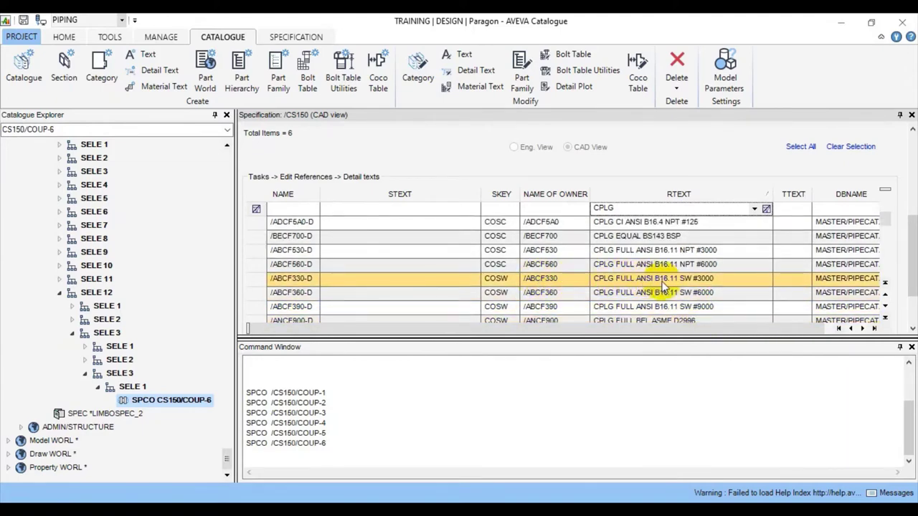
pyautogui.click(692, 281)
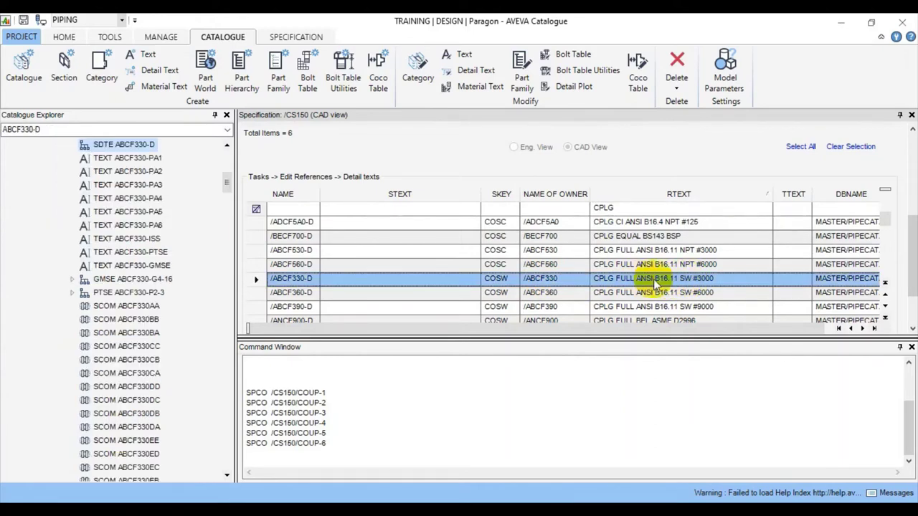
pyautogui.scroll(-3, 911, 273)
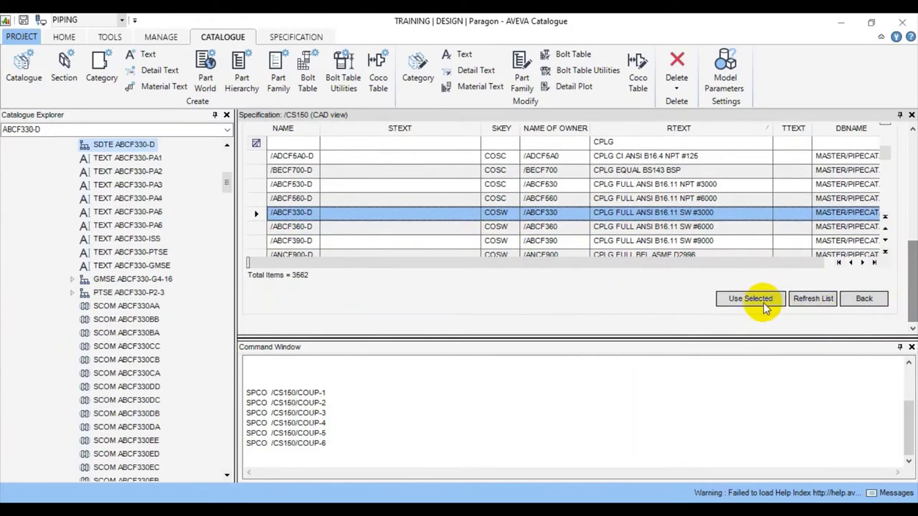
pyautogui.click(756, 299)
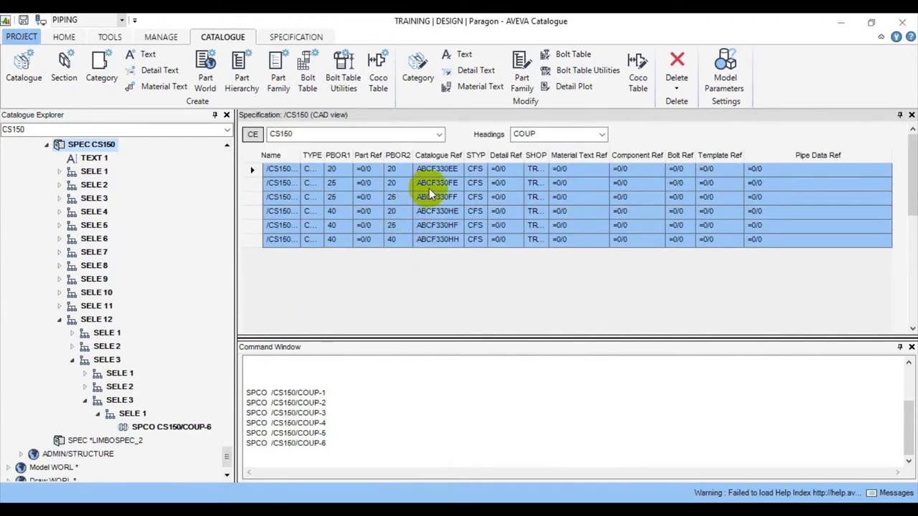
# - Filter the material texts by A105, set the Material Text Ref to A40-MATL (ASTM A105), and apply the edited references
pyautogui.doubleClick(453, 237)
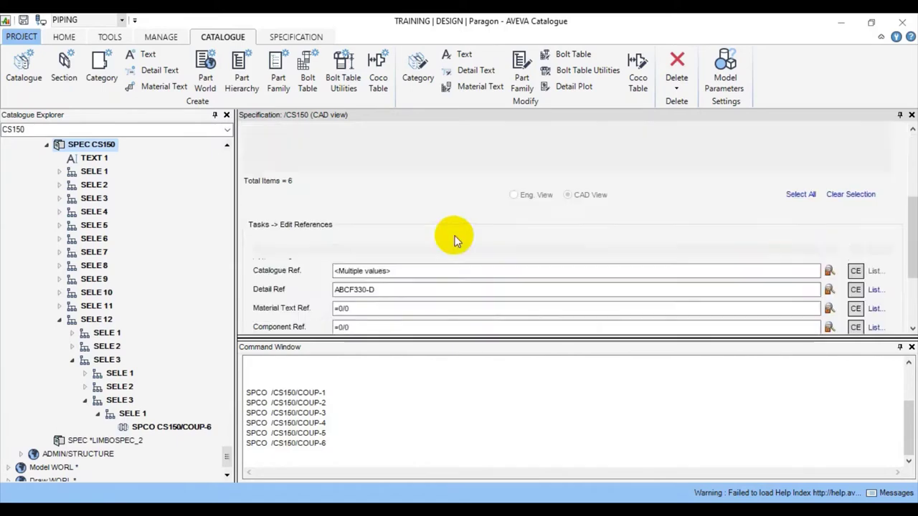
pyautogui.scroll(-3, 445, 237)
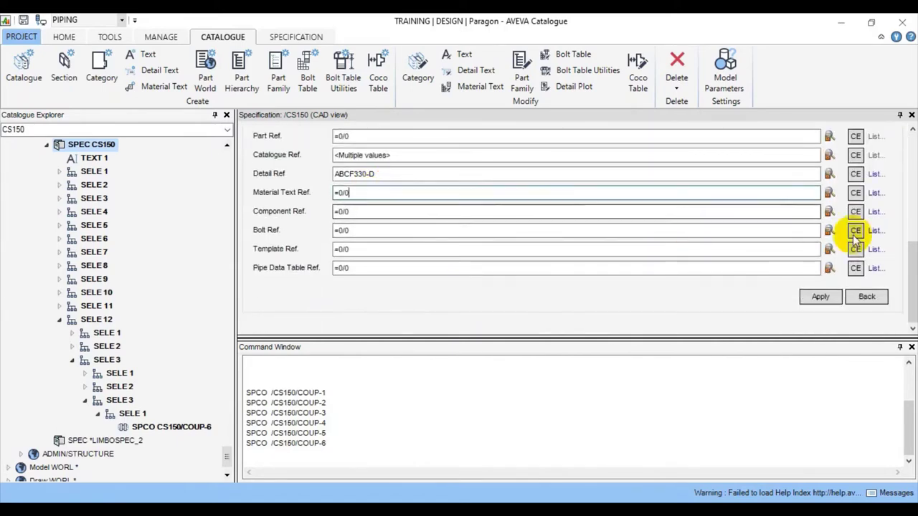
pyautogui.click(828, 193)
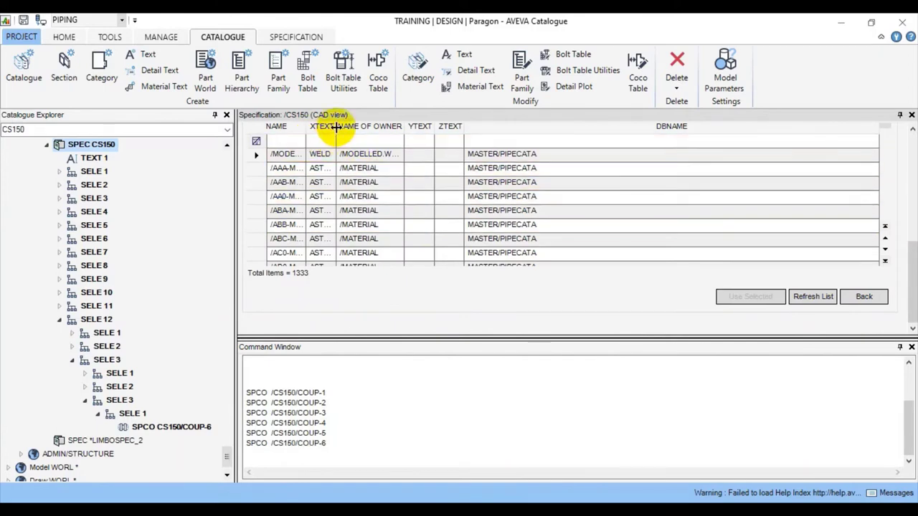
pyautogui.moveTo(336, 127); pyautogui.dragTo(379, 127)
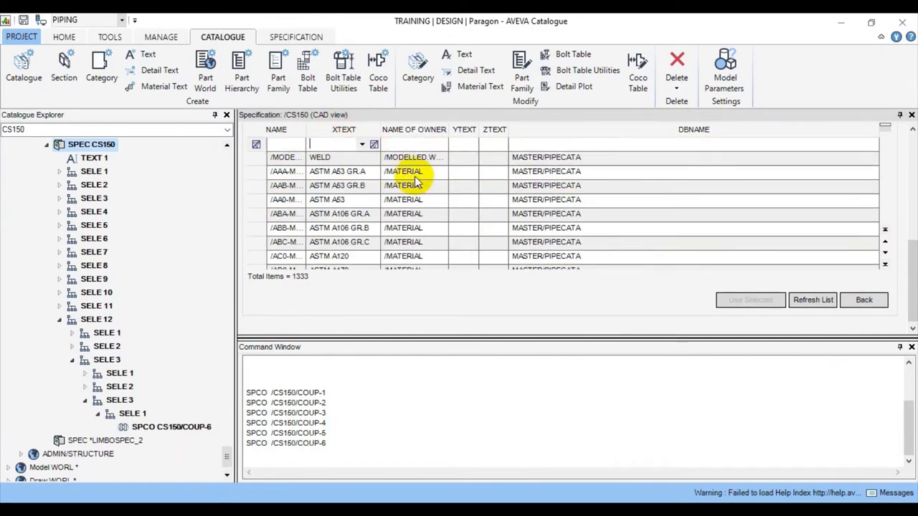
pyautogui.write('A105')
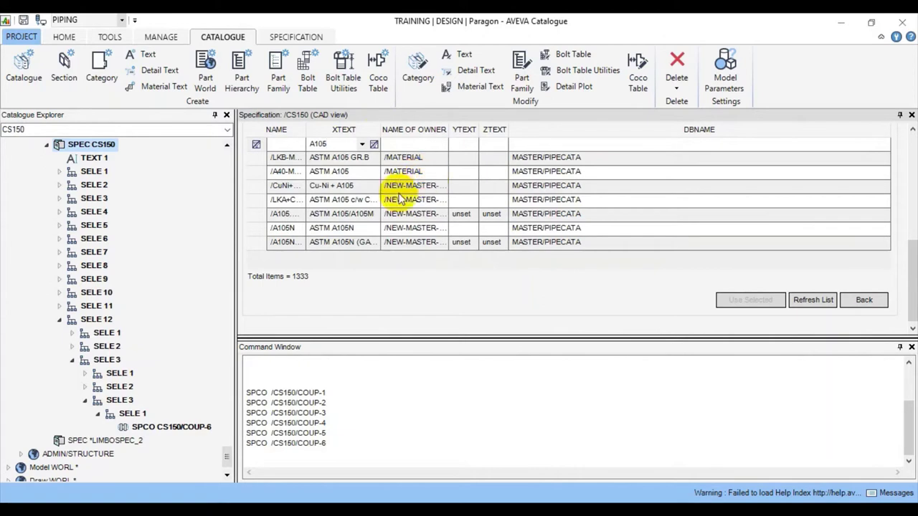
pyautogui.click(362, 175)
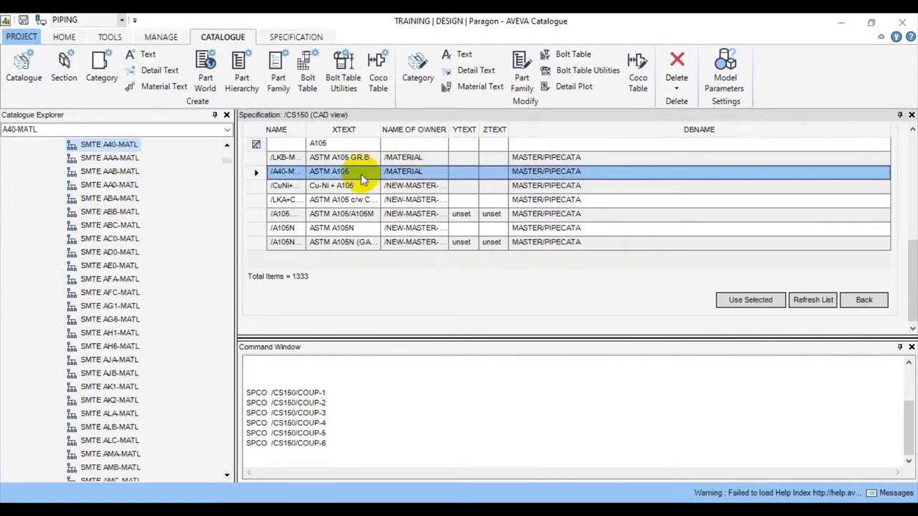
pyautogui.click(762, 301)
pyautogui.click(820, 300)
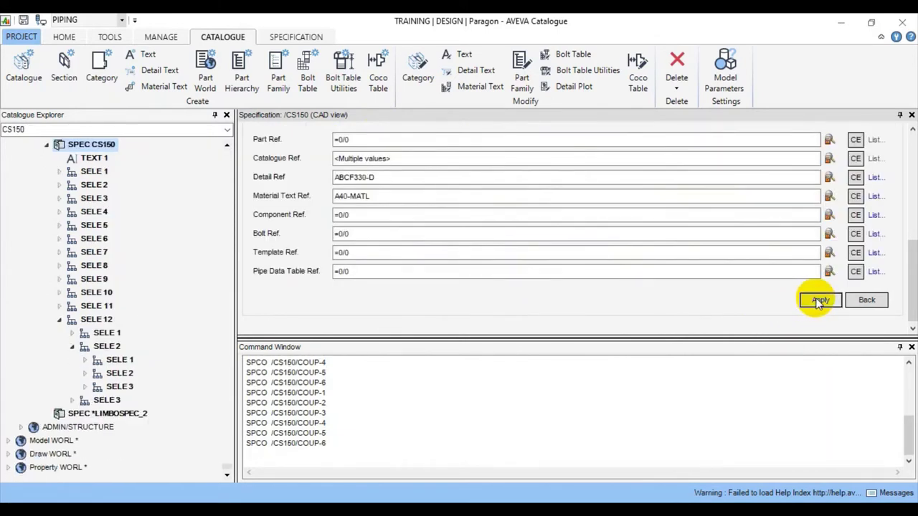
# - Leave the reference editor and inspect the model category and 3D shape of the 40 x 40 coupling ABCF330HH
pyautogui.click(880, 301)
pyautogui.moveTo(914, 287); pyautogui.dragTo(902, 189)
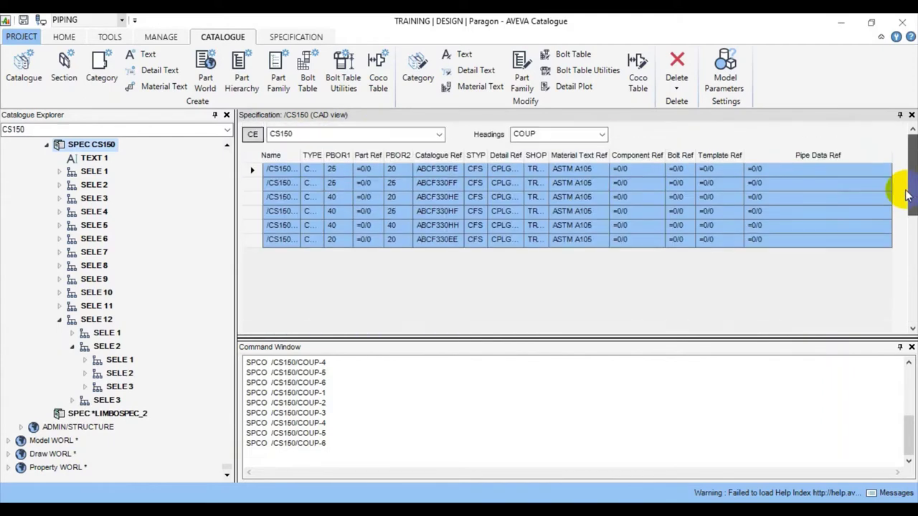
pyautogui.click(500, 224)
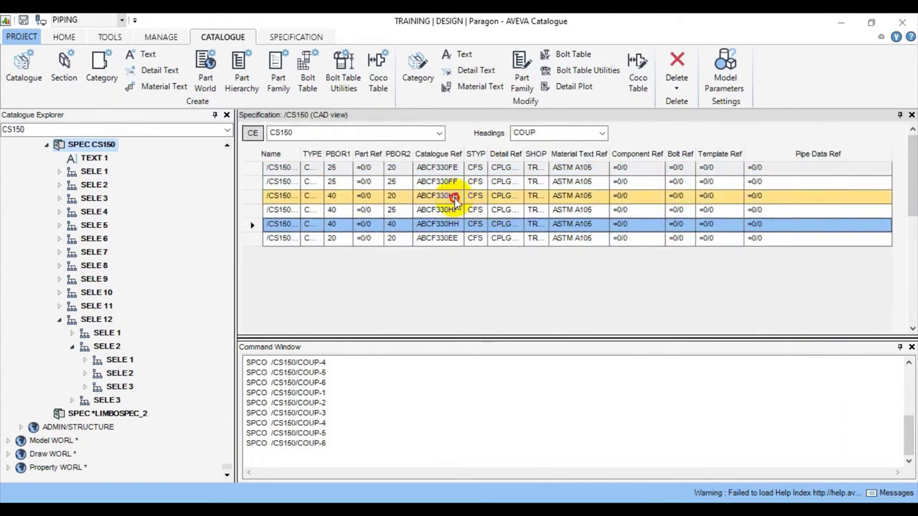
pyautogui.click(402, 196)
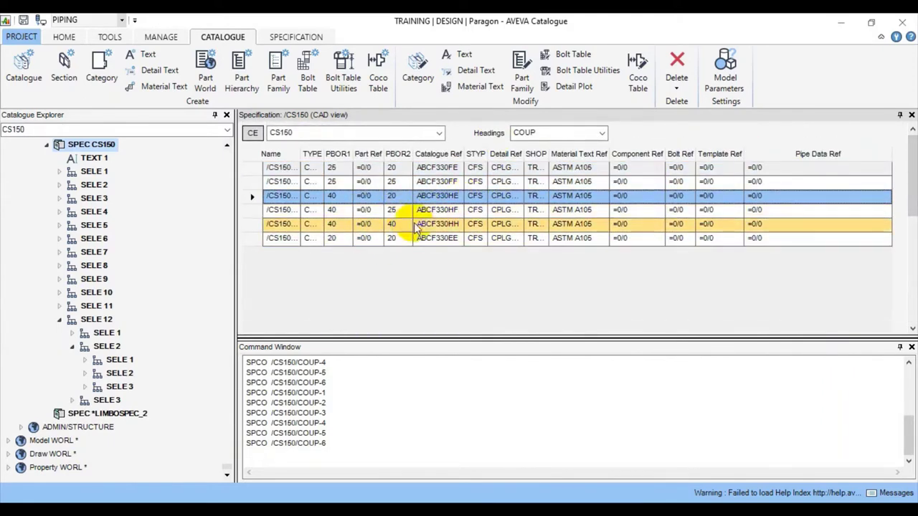
pyautogui.click(396, 228)
pyautogui.rightClick(398, 227)
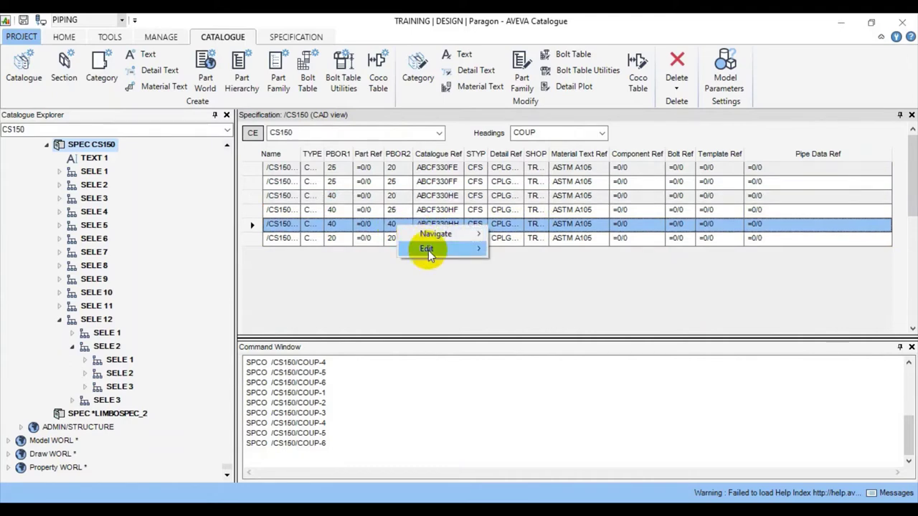
pyautogui.moveTo(428, 249)
pyautogui.click(515, 264)
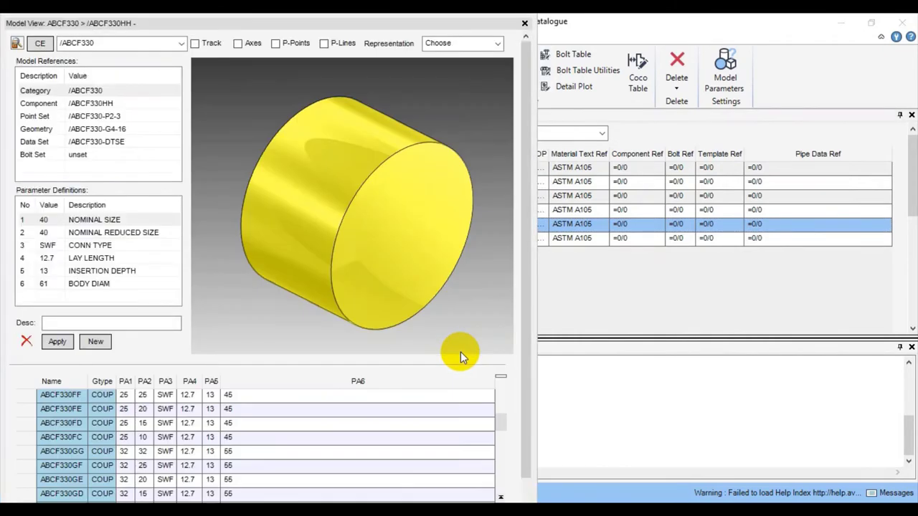
pyautogui.moveTo(349, 256); pyautogui.dragTo(382, 235)
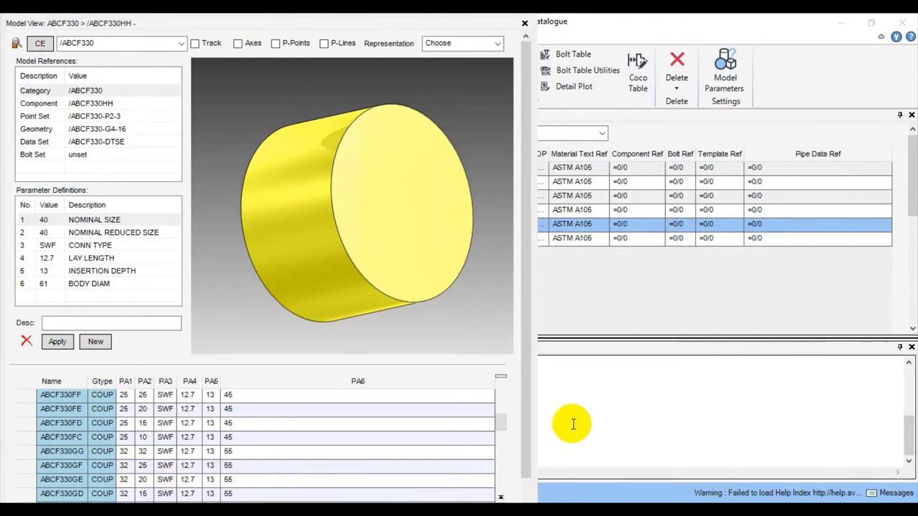
pyautogui.click(525, 21)
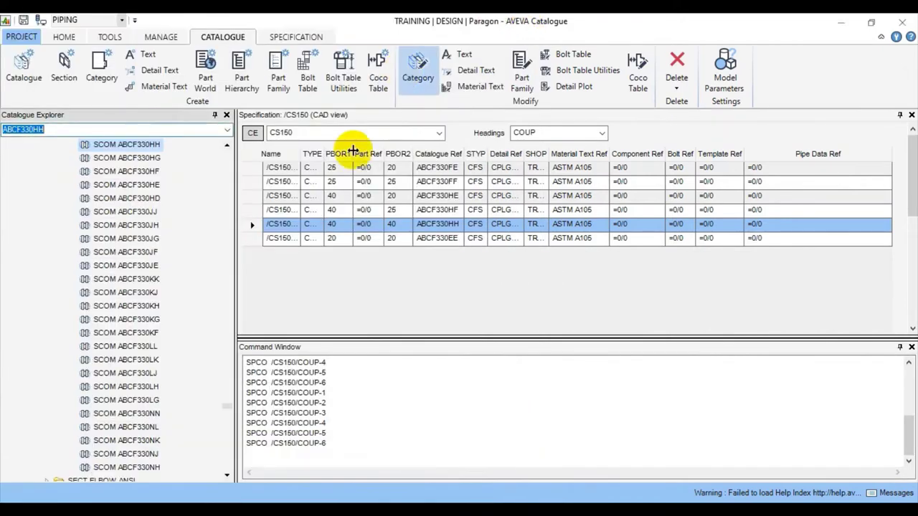
# - Inspect the model category of the 40 x 25 coupling ABCF330HF, checking its nominal size and nominal reduced size parameters
pyautogui.click(313, 215)
pyautogui.rightClick(313, 215)
pyautogui.moveTo(344, 234)
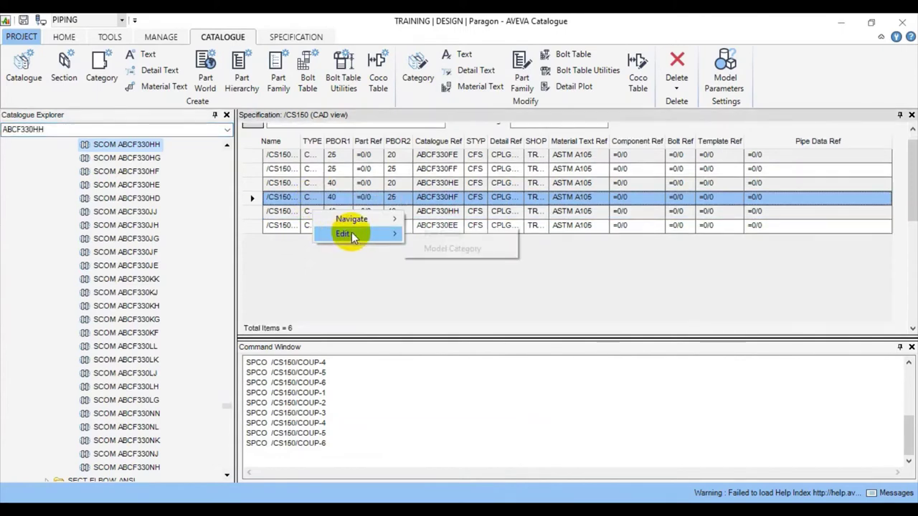
pyautogui.click(428, 249)
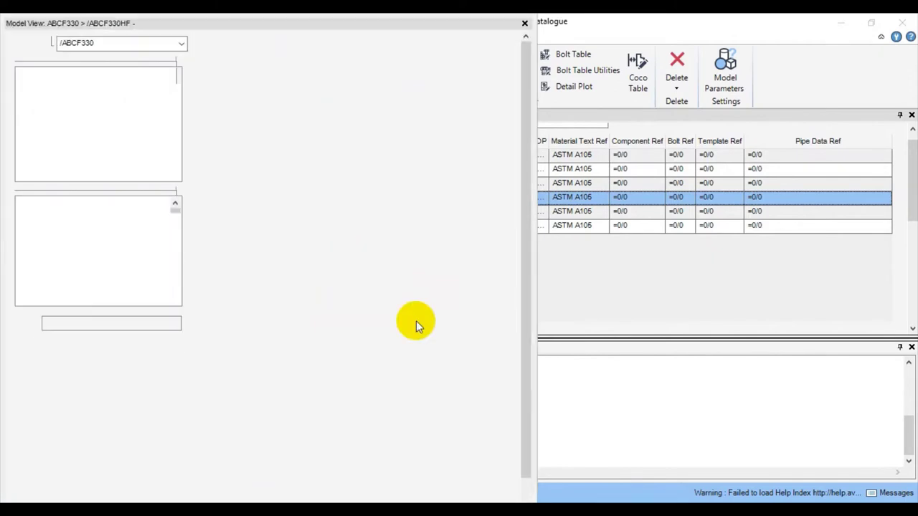
pyautogui.moveTo(321, 299); pyautogui.dragTo(241, 250)
pyautogui.click(101, 220)
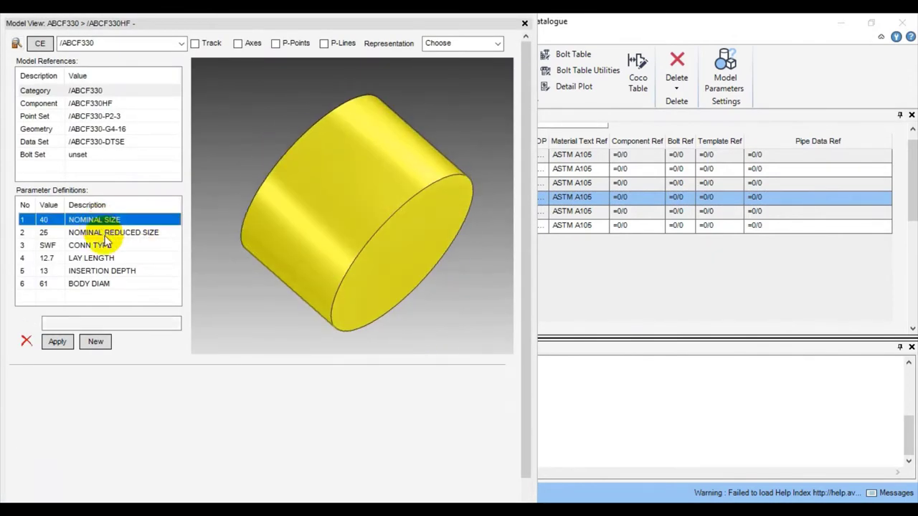
pyautogui.click(116, 232)
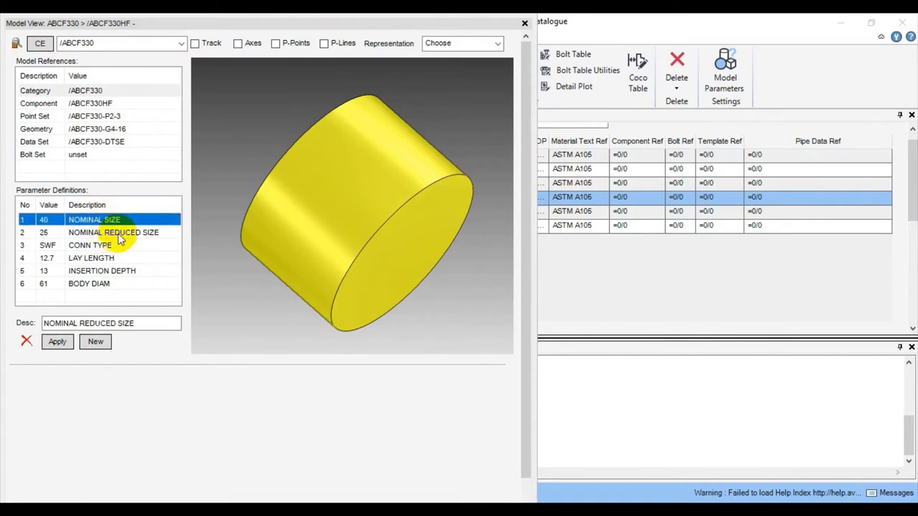
pyautogui.click(525, 26)
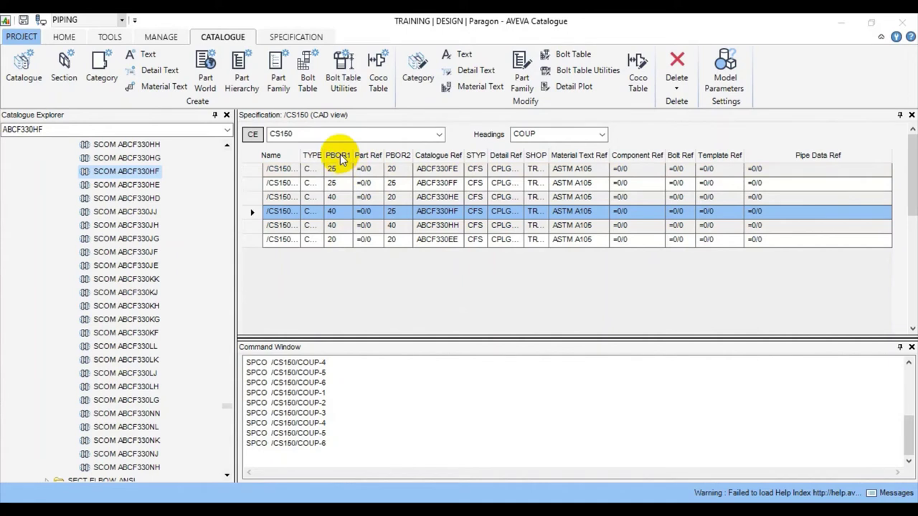
# - Sort the couplings by PBOR1, select reducing items ABCF330FE, ABCF330HE and ABCF330HF, and set their STYP to CRS
pyautogui.click(397, 155)
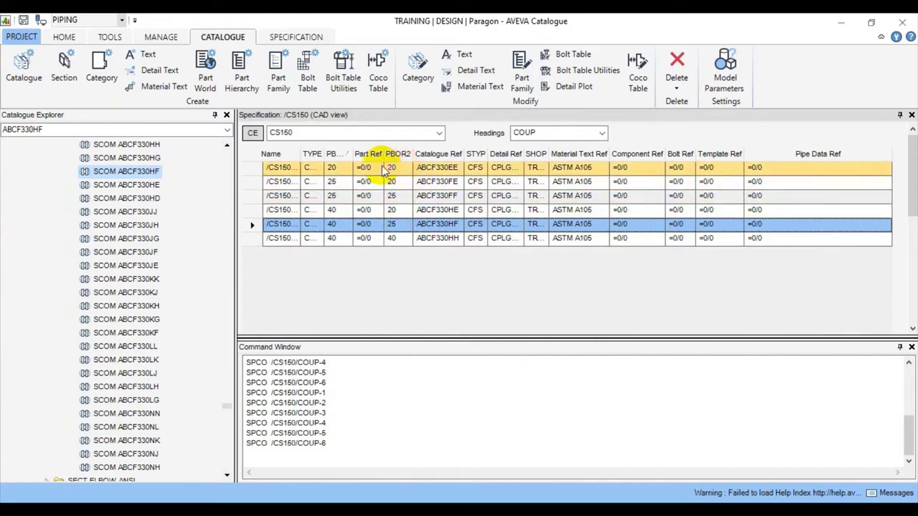
pyautogui.click(342, 184)
pyautogui.keyDown('ctrl'); pyautogui.click(362, 224); pyautogui.keyUp('ctrl')
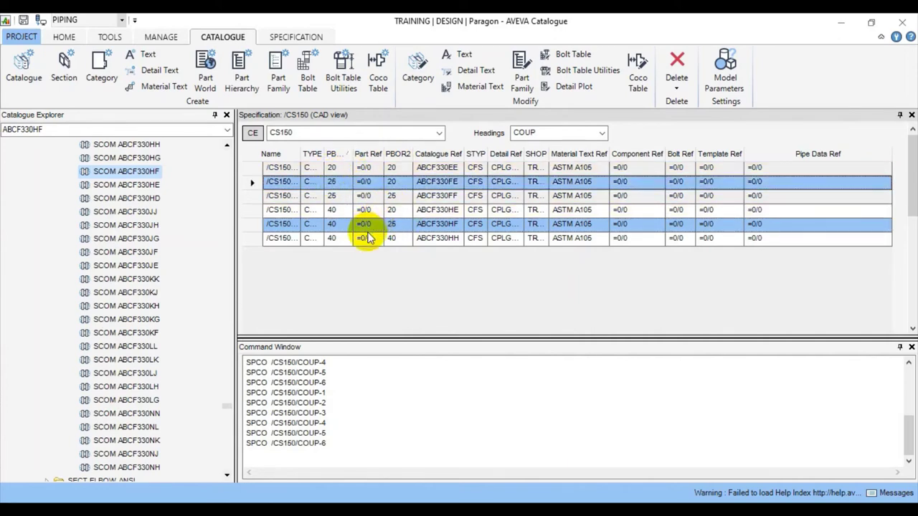
pyautogui.keyDown('ctrl'); pyautogui.click(350, 209); pyautogui.keyUp('ctrl')
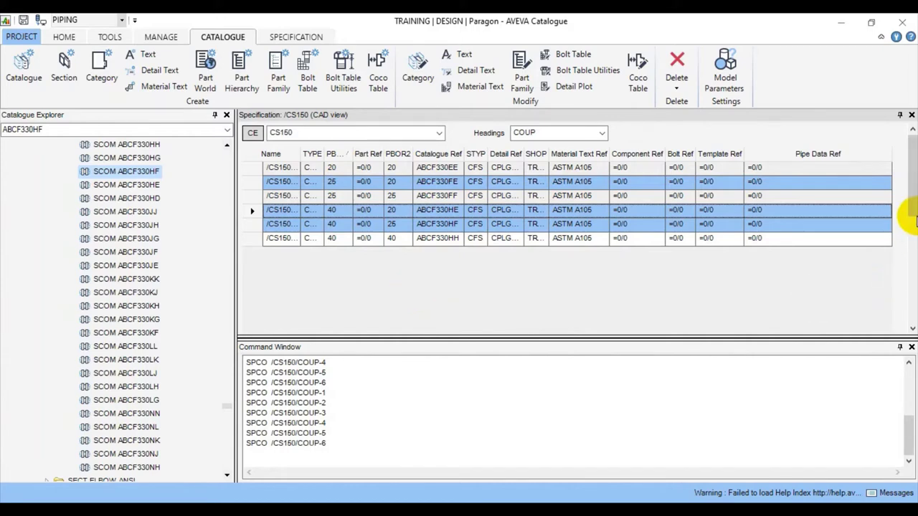
pyautogui.moveTo(909, 212); pyautogui.dragTo(900, 316)
pyautogui.click(522, 206)
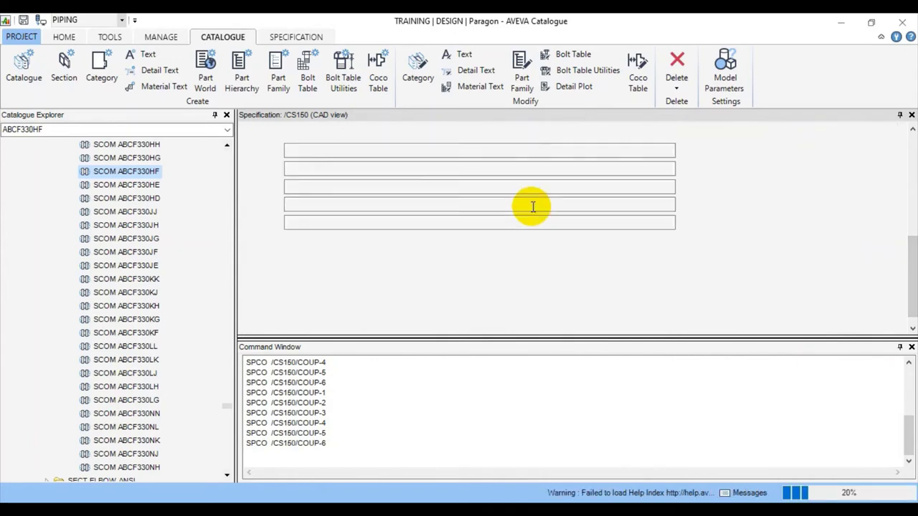
pyautogui.click(333, 206)
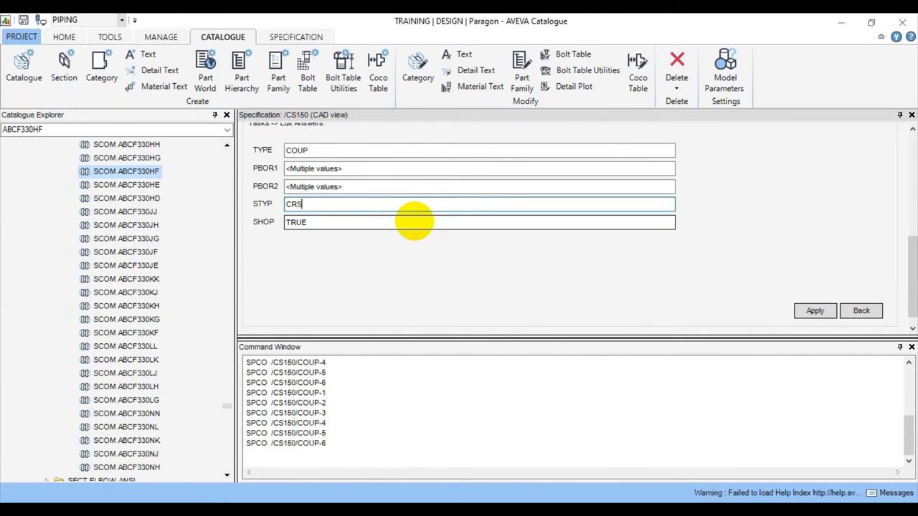
pyautogui.click(805, 312)
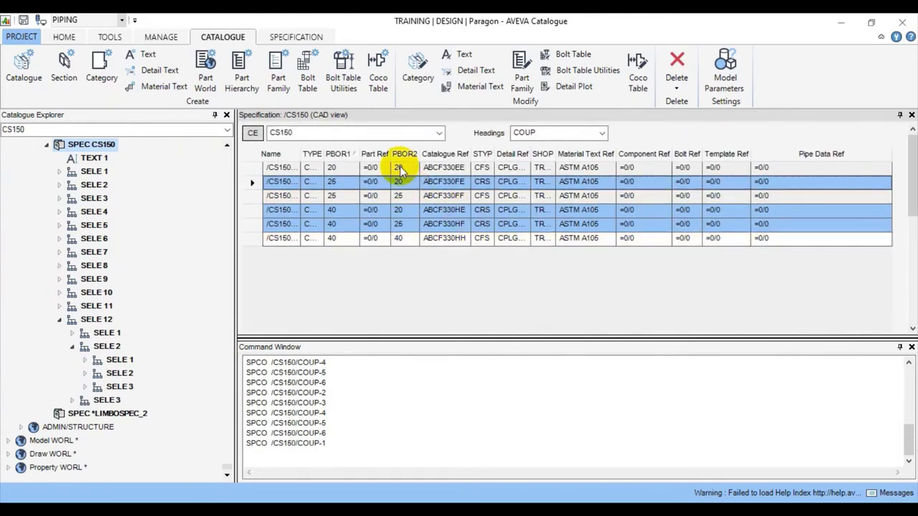
# - Sort the coupling items by STYP and review the PBOR2 sizes of the CRS and CFS items
pyautogui.click(328, 209)
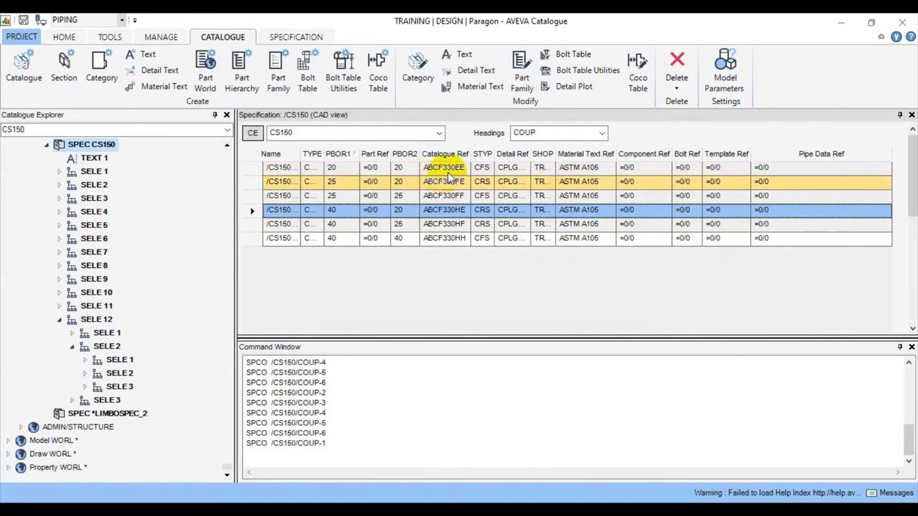
pyautogui.click(486, 154)
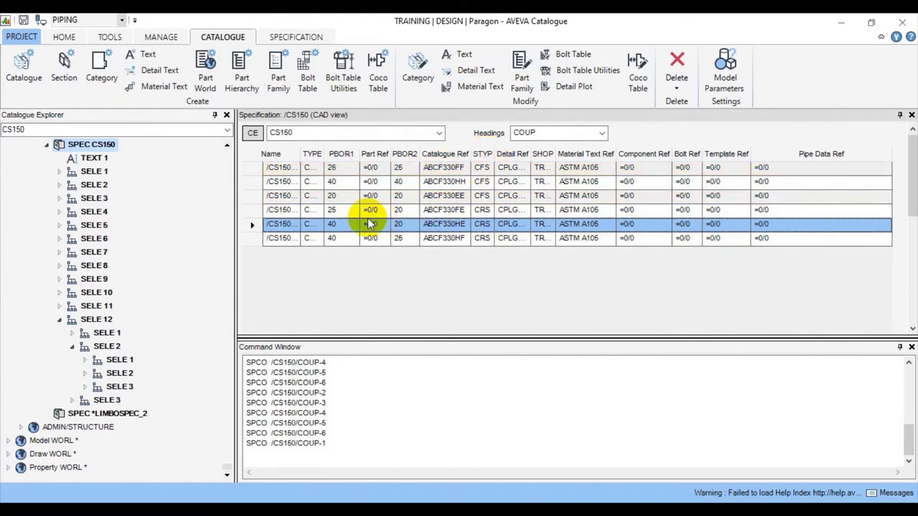
pyautogui.click(399, 212)
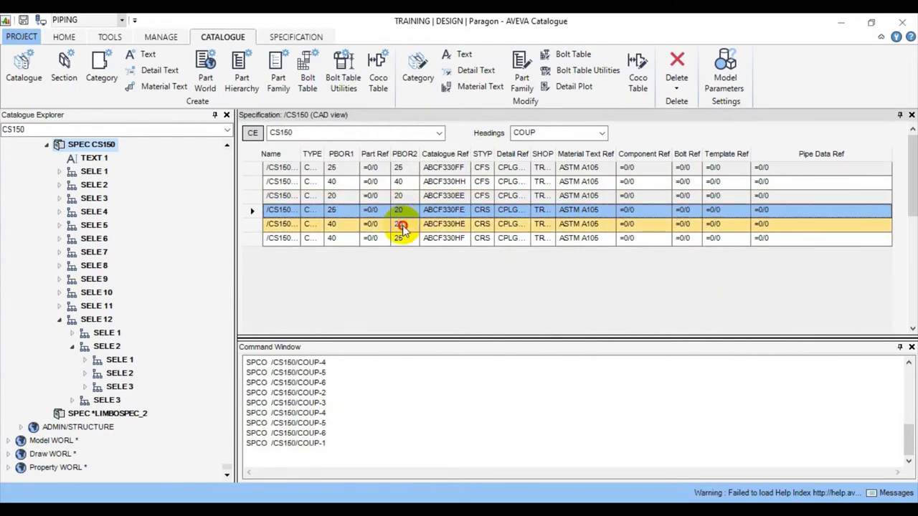
pyautogui.click(402, 226)
pyautogui.click(401, 239)
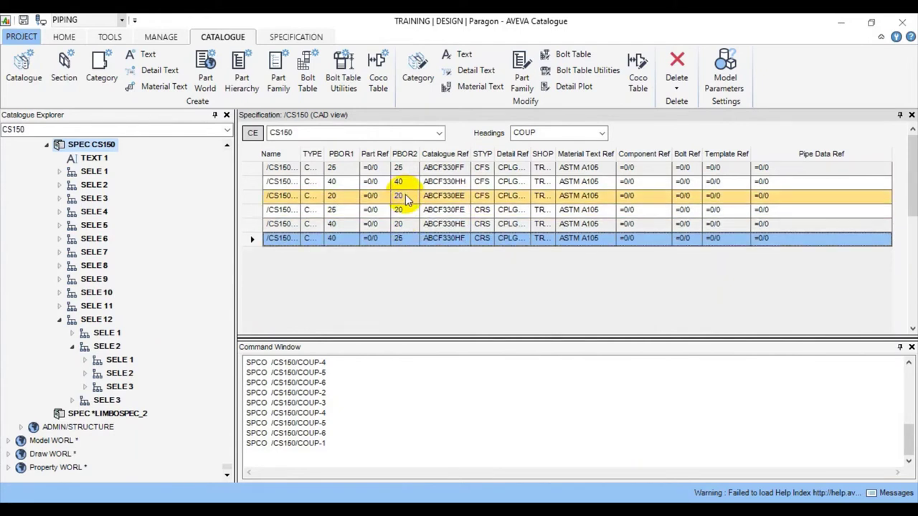
pyautogui.click(406, 200)
pyautogui.click(400, 182)
pyautogui.click(398, 168)
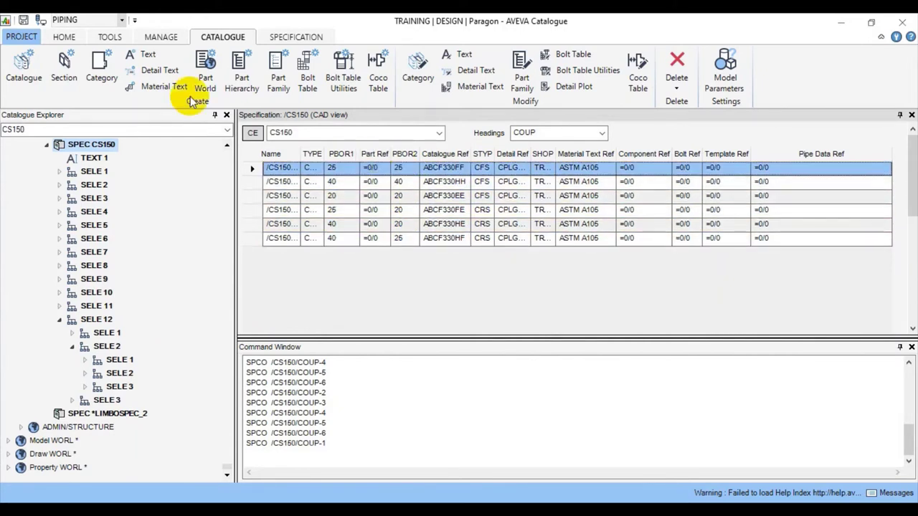
# - Save the specification changes and launch TRA-DES.bat from the desktop to switch to AVEVA Everything3D
pyautogui.click(40, 22)
pyautogui.click(428, 284)
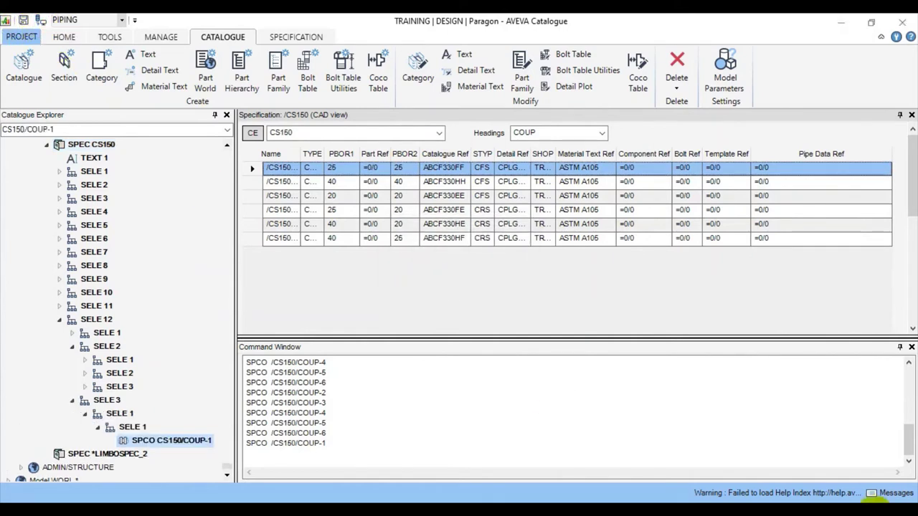
pyautogui.click(911, 500)
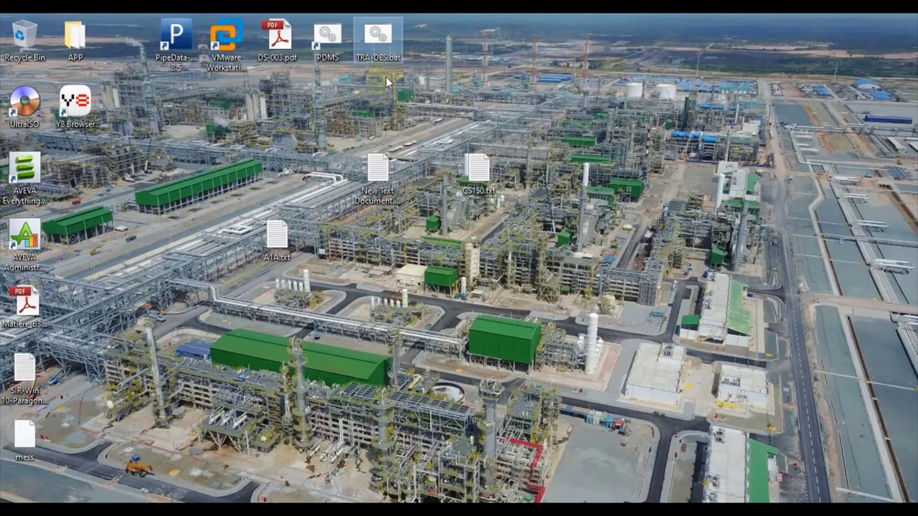
pyautogui.doubleClick(380, 44)
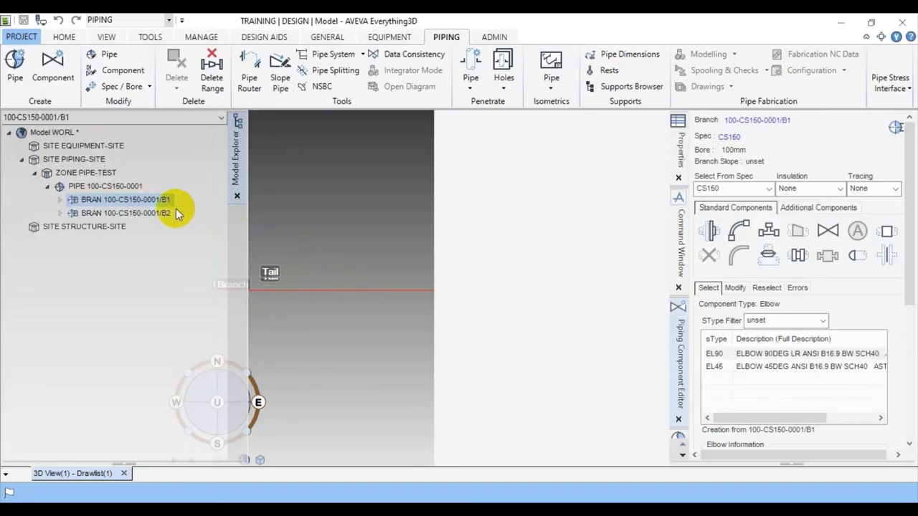
# - Display PIPE 100-CS150-0001 in the 3D view, focused on the flanged valve section
pyautogui.click(113, 185)
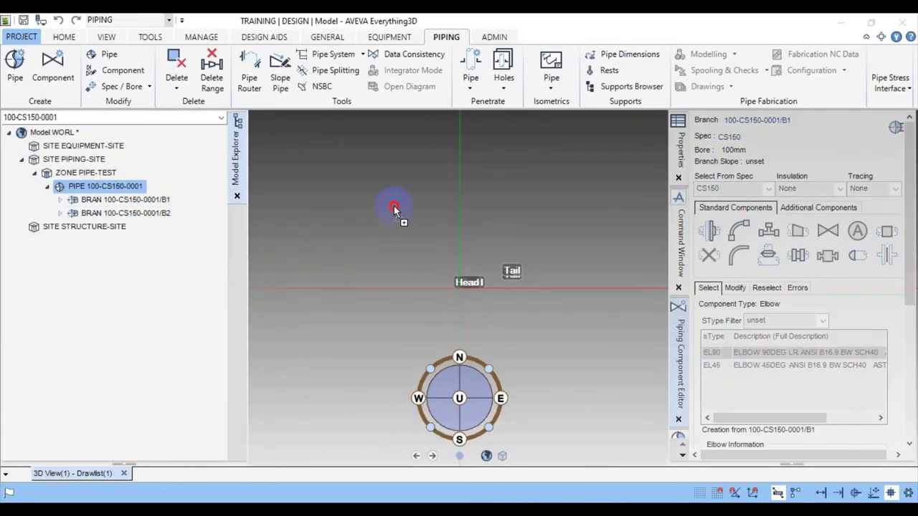
pyautogui.moveTo(477, 291); pyautogui.dragTo(437, 294, button='middle')
pyautogui.scroll(5, 435, 282)
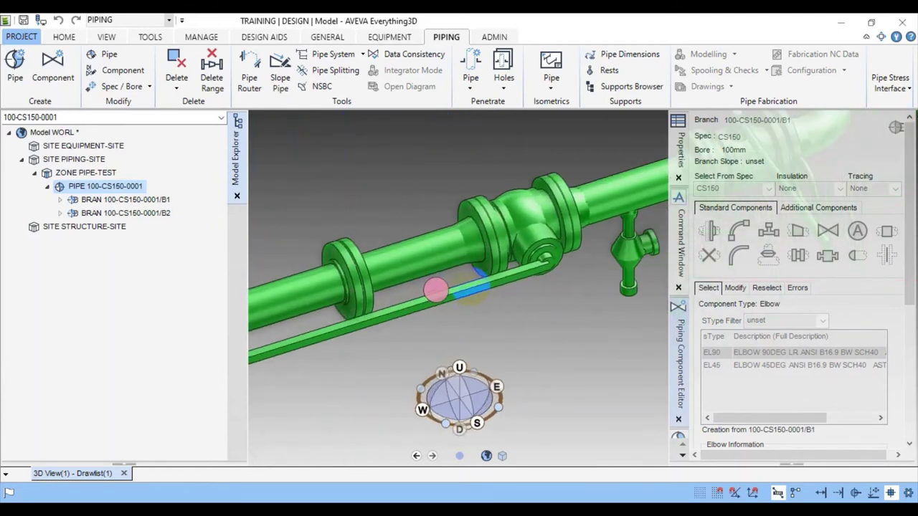
# - Create a 25 mm SOL sockolet #3000 ASTM A105 from FLAN 3 of branch 100-CS150-0001/B1, in backwards creation mode
pyautogui.click(487, 244)
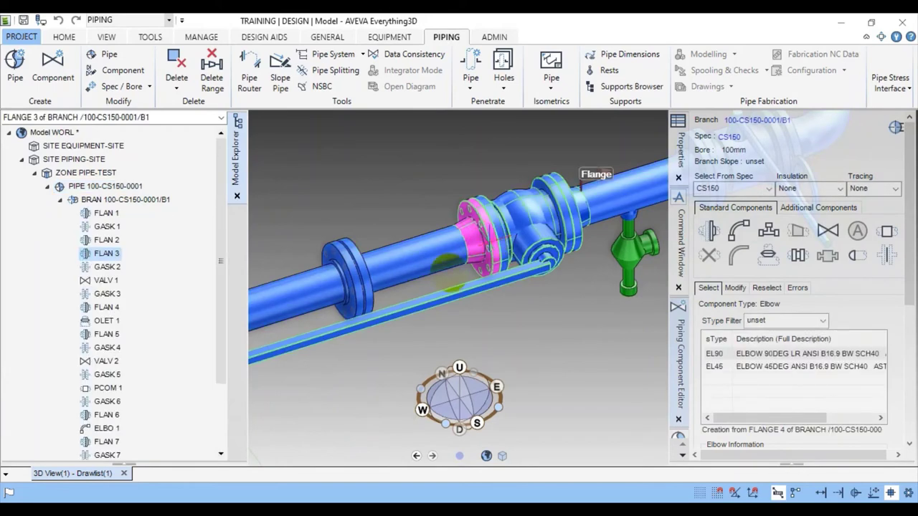
pyautogui.click(768, 256)
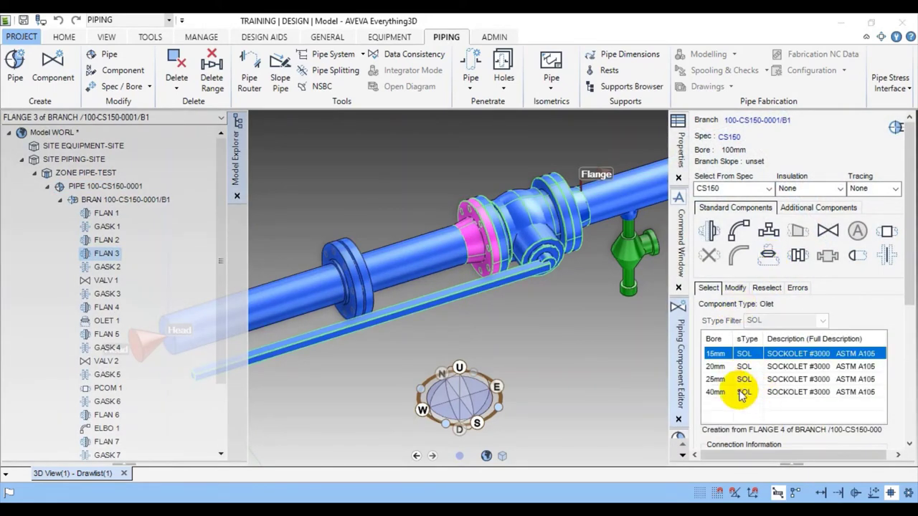
pyautogui.click(733, 380)
pyautogui.moveTo(906, 307); pyautogui.dragTo(887, 422)
pyautogui.click(747, 340)
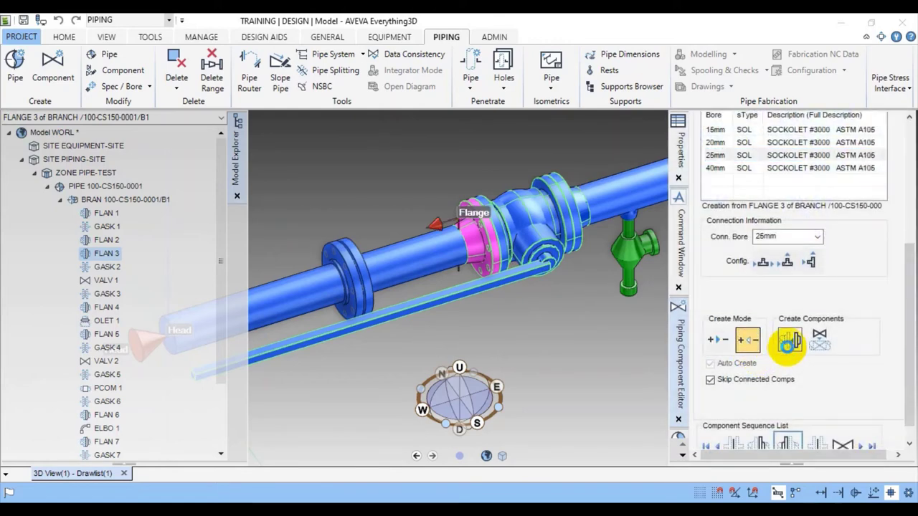
pyautogui.click(787, 343)
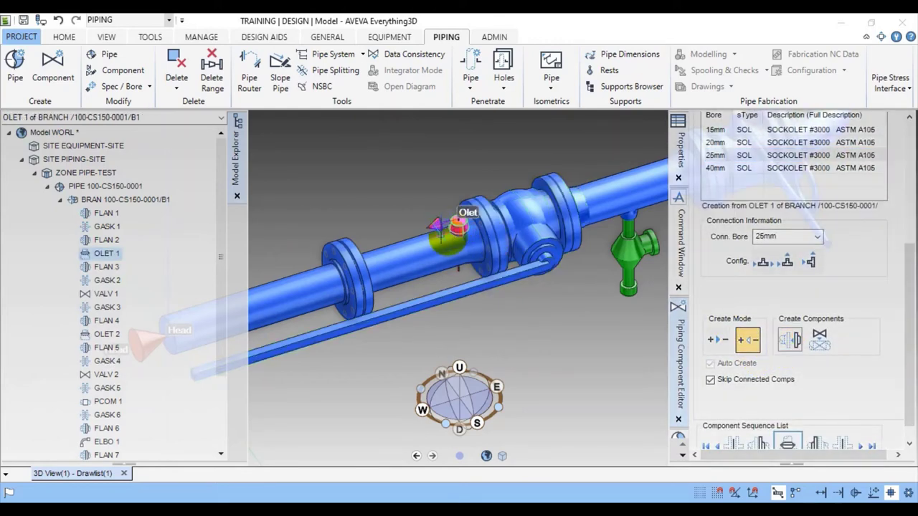
# - Move the new sockolet along the pipe, away from the valve flange, to between the two flanged joints
pyautogui.scroll(2, 456, 228)
pyautogui.moveTo(463, 233); pyautogui.dragTo(379, 278)
pyautogui.click(338, 196)
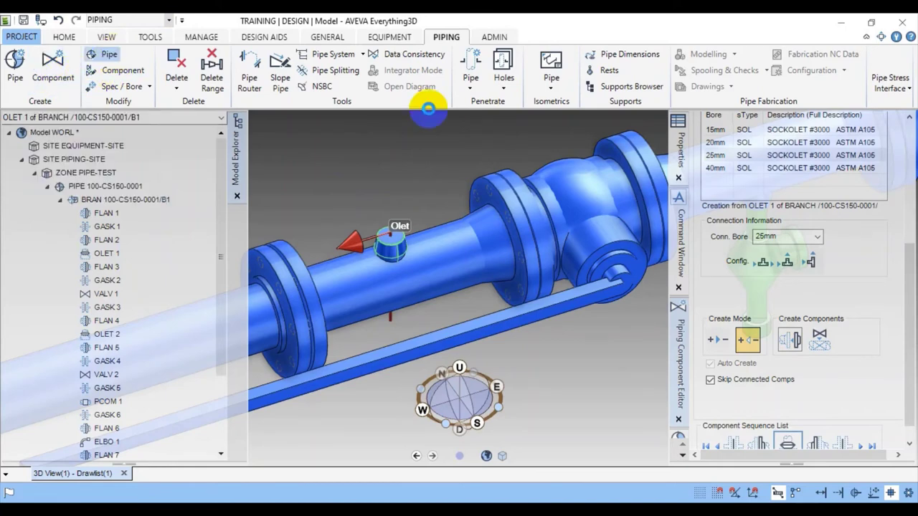
# - Open pipe modification for branch 100-CS150-0001/B1
pyautogui.click(739, 190)
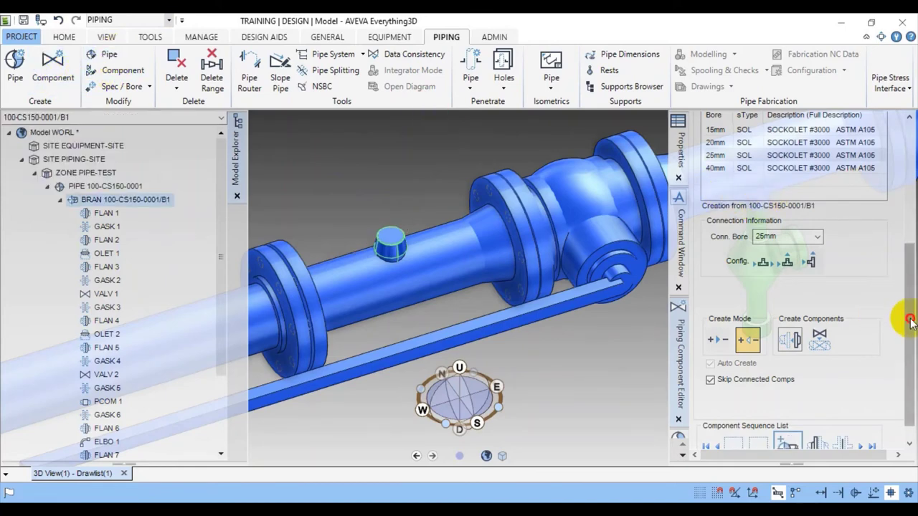
pyautogui.moveTo(911, 322)
pyautogui.mouseDown()
pyautogui.moveTo(910, 258)
pyautogui.moveTo(909, 335)
pyautogui.mouseUp()
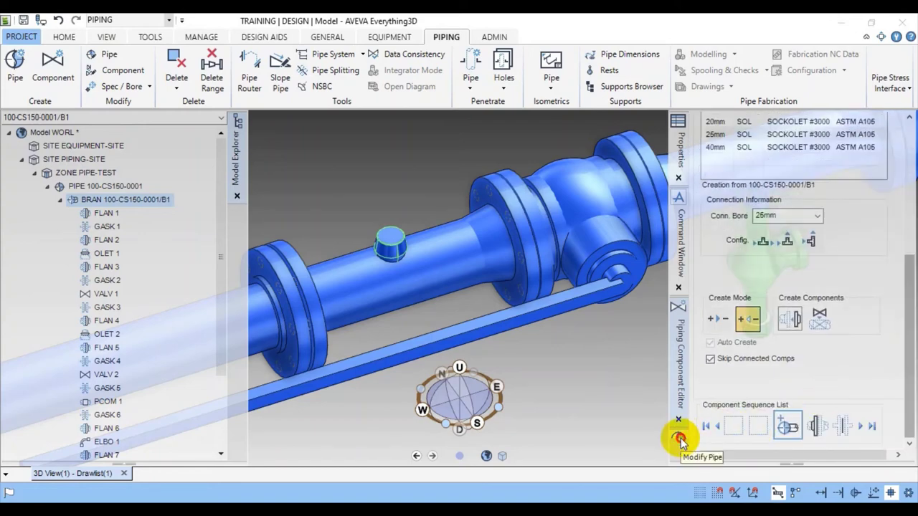